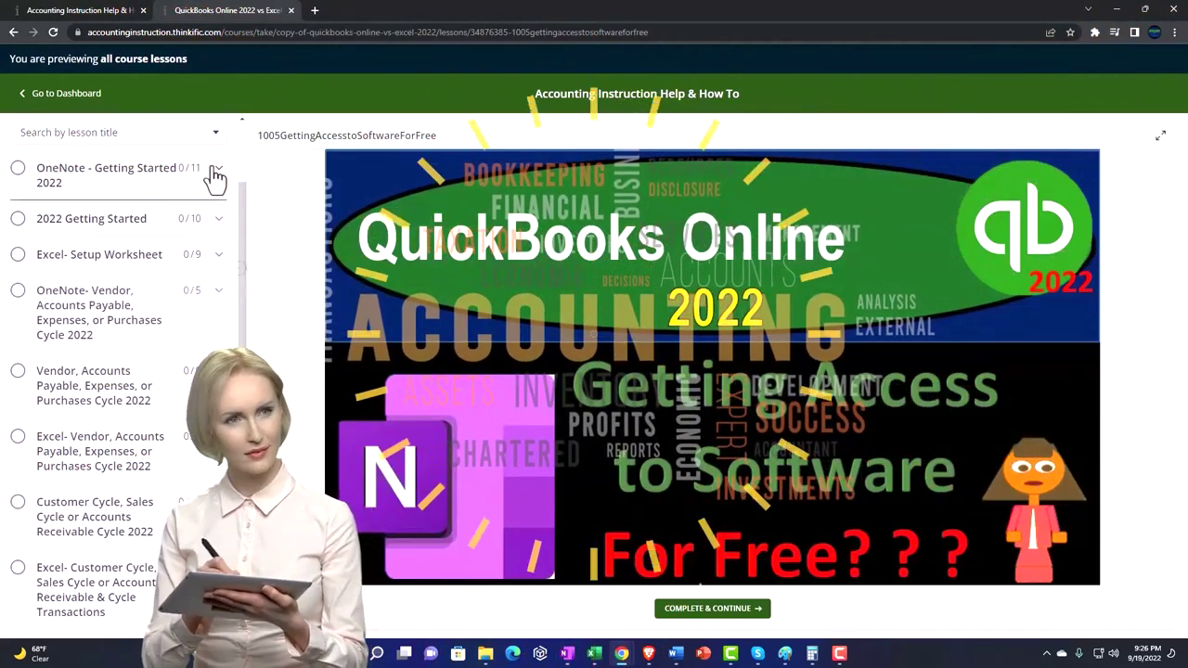
click(217, 172)
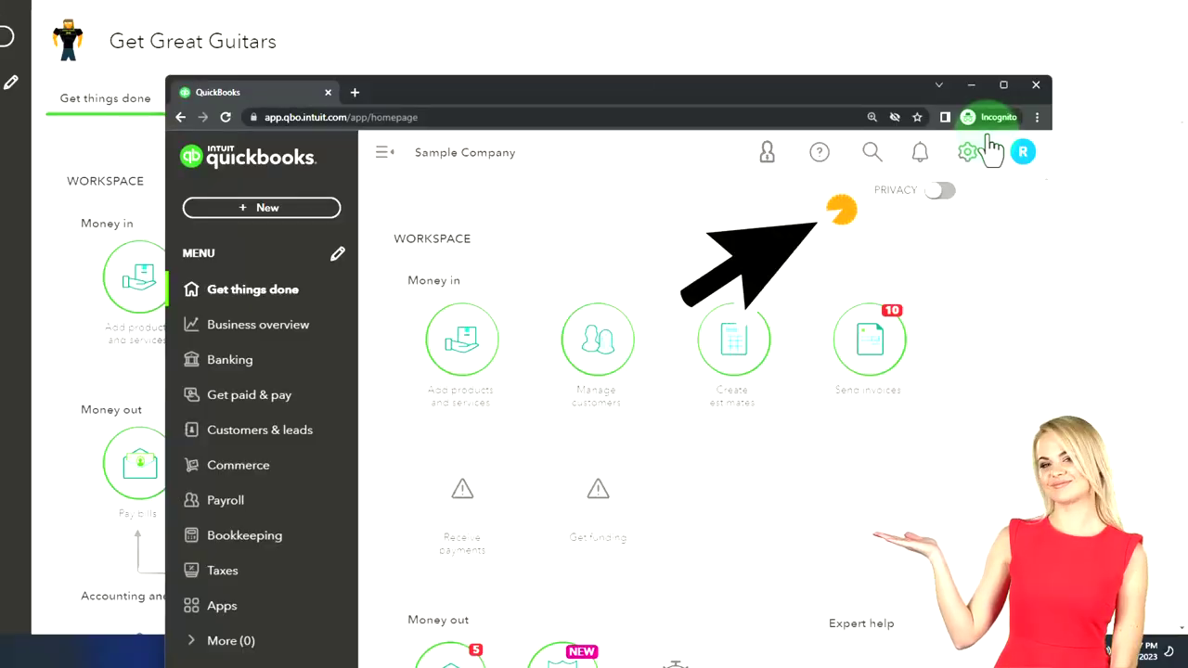
click(1038, 118)
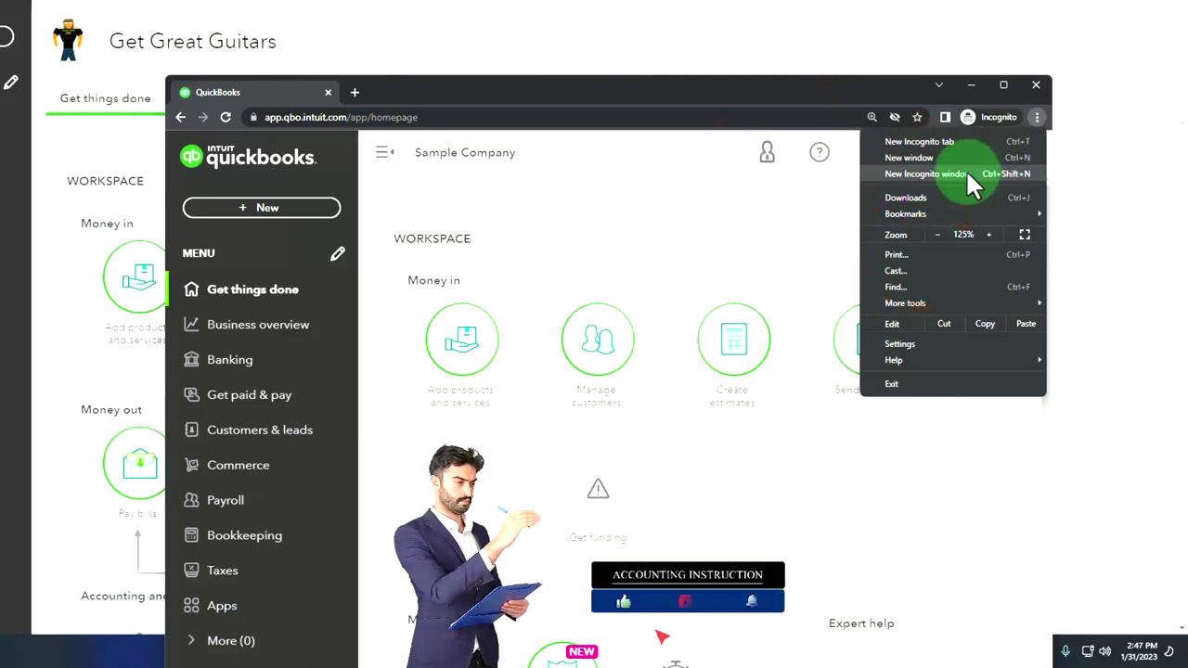
click(501, 187)
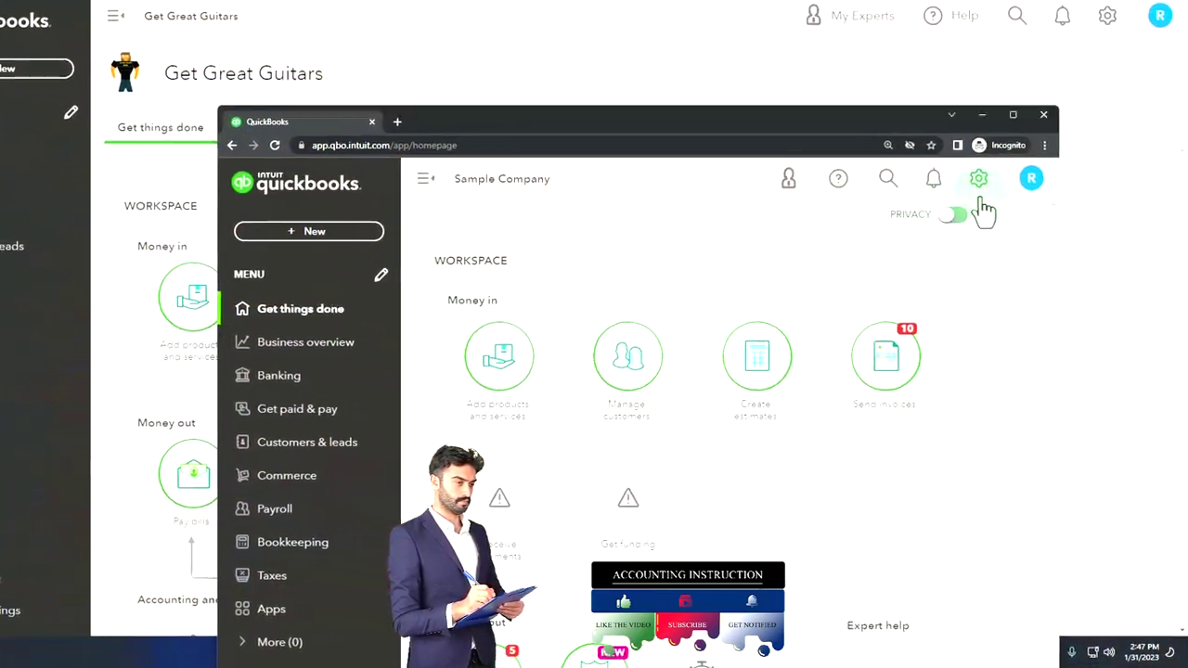
click(979, 182)
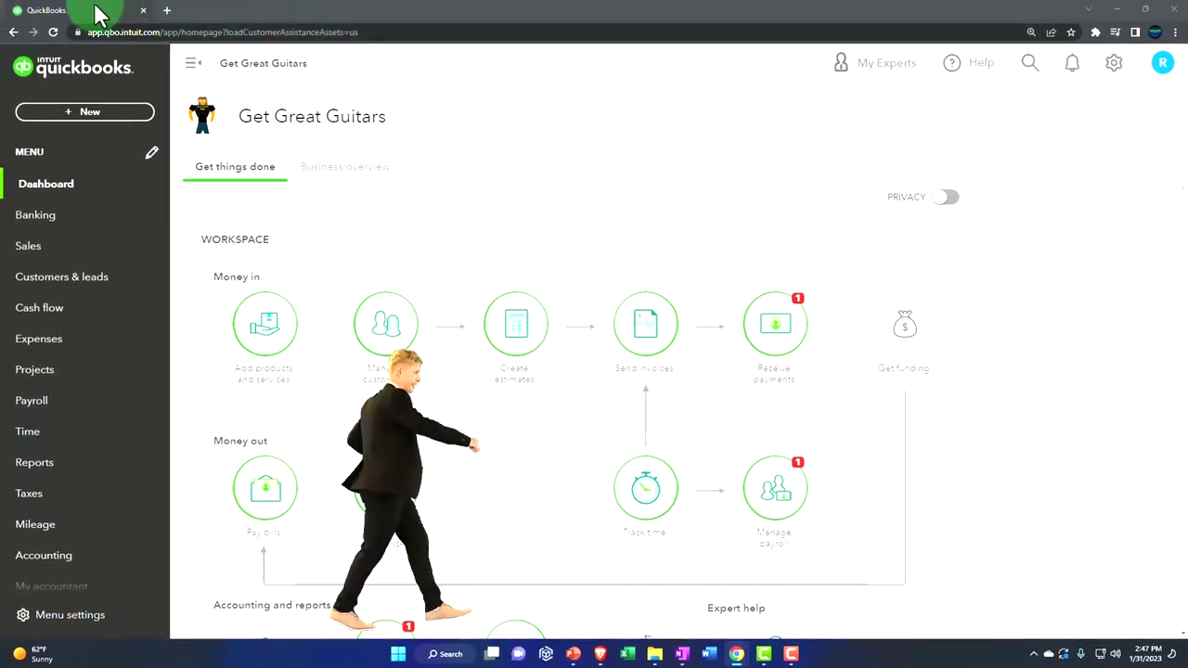
Duplicate the Get Great Guitars browser tab twice so the company file is open in three tabs.
right_click(96, 11)
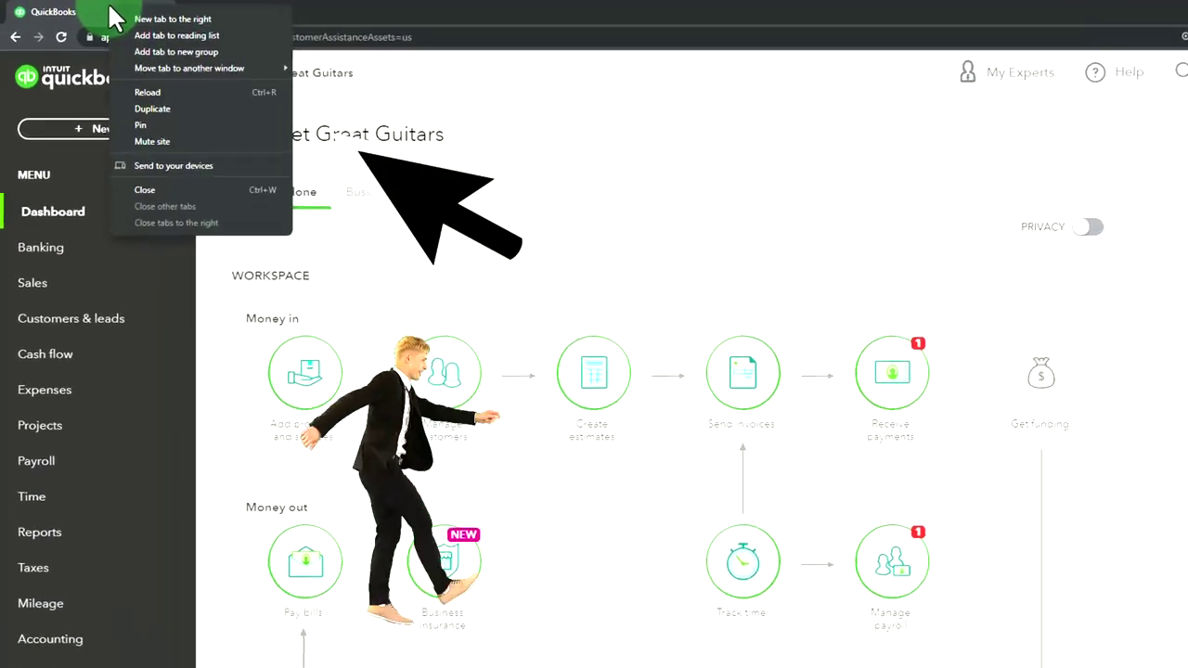
click(120, 92)
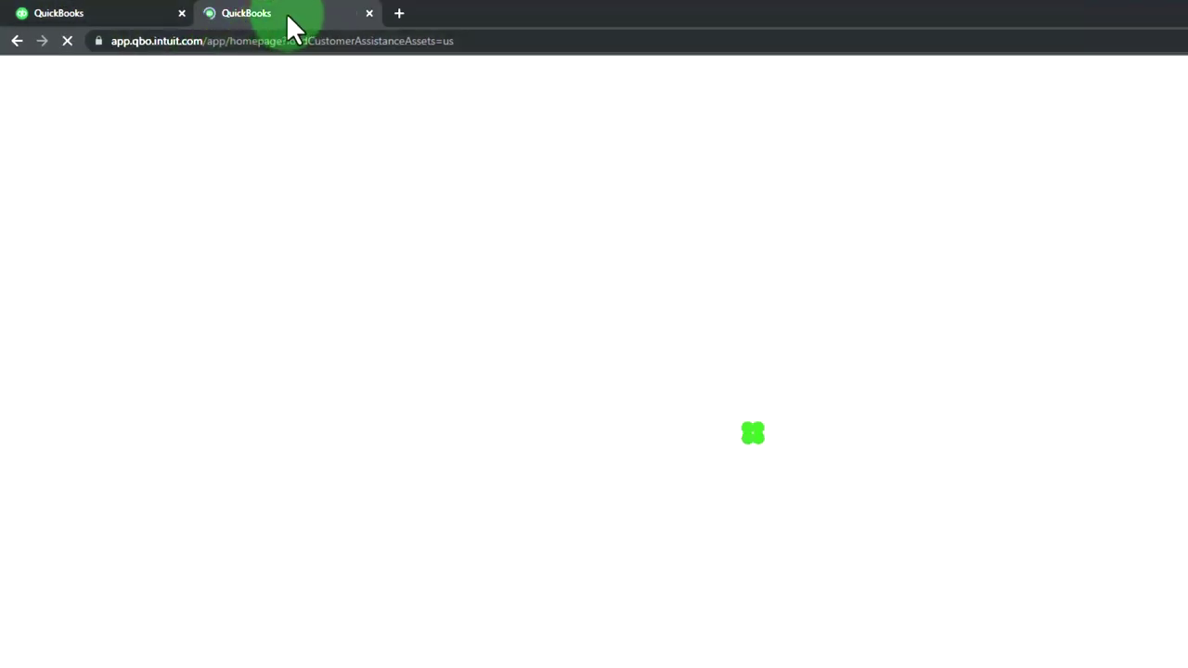
right_click(286, 13)
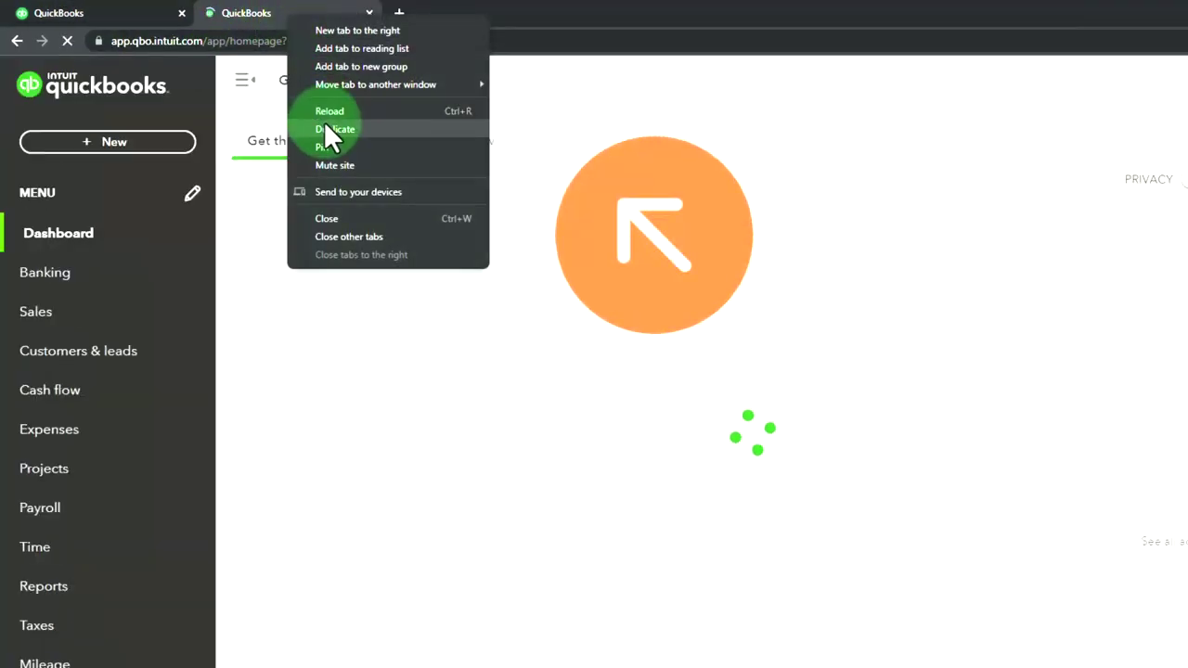
click(323, 128)
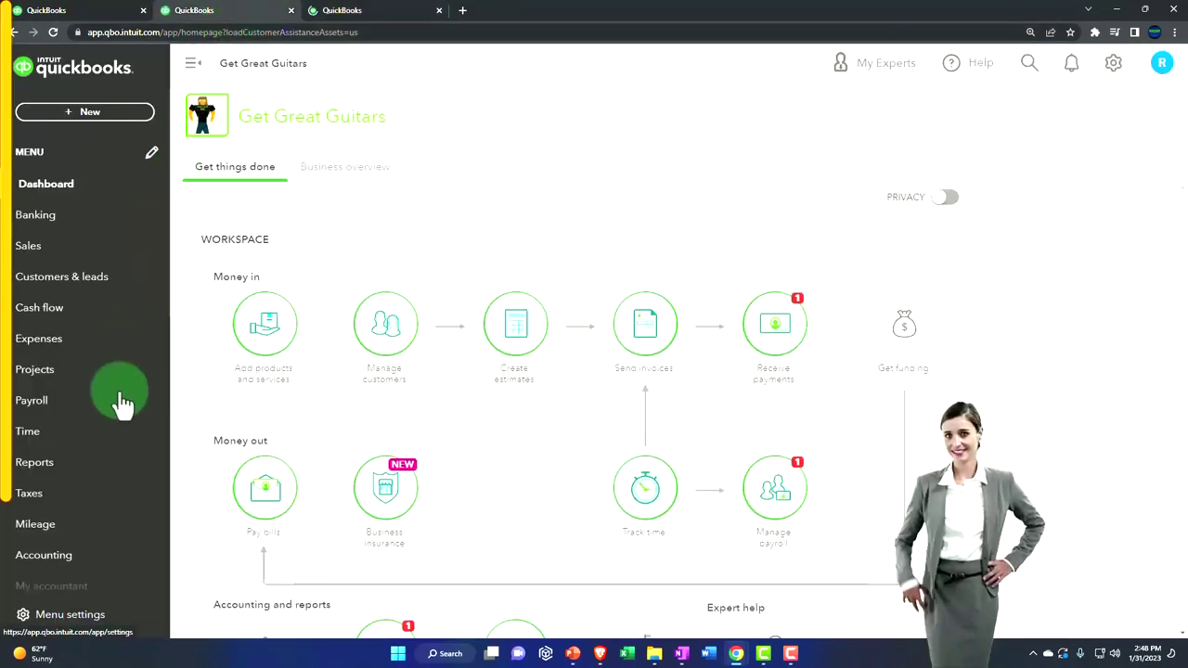
Open the Balance Sheet report for Get Great Guitars in the second browser tab.
scroll(121, 451, down, 2)
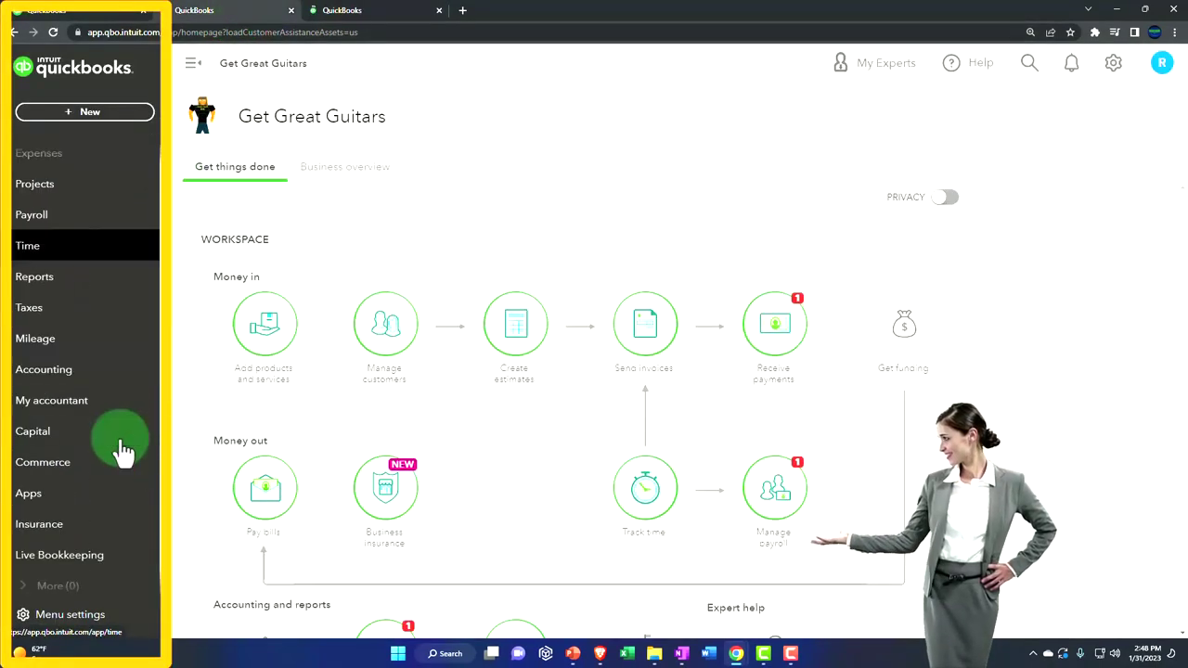
click(48, 283)
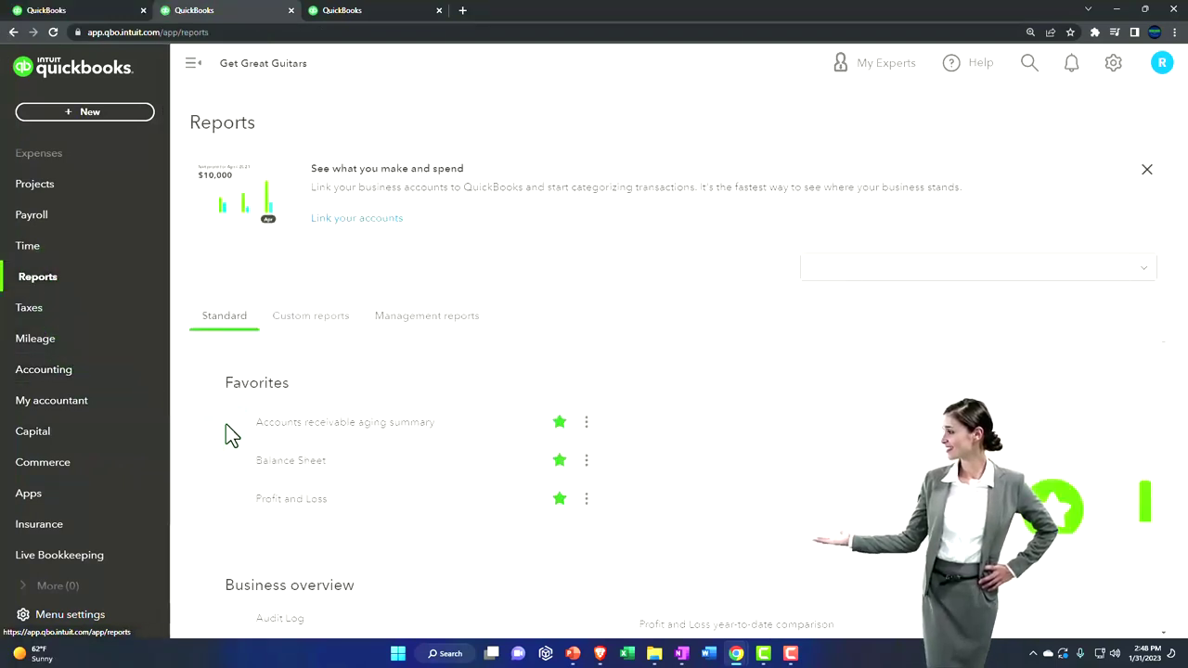
click(287, 461)
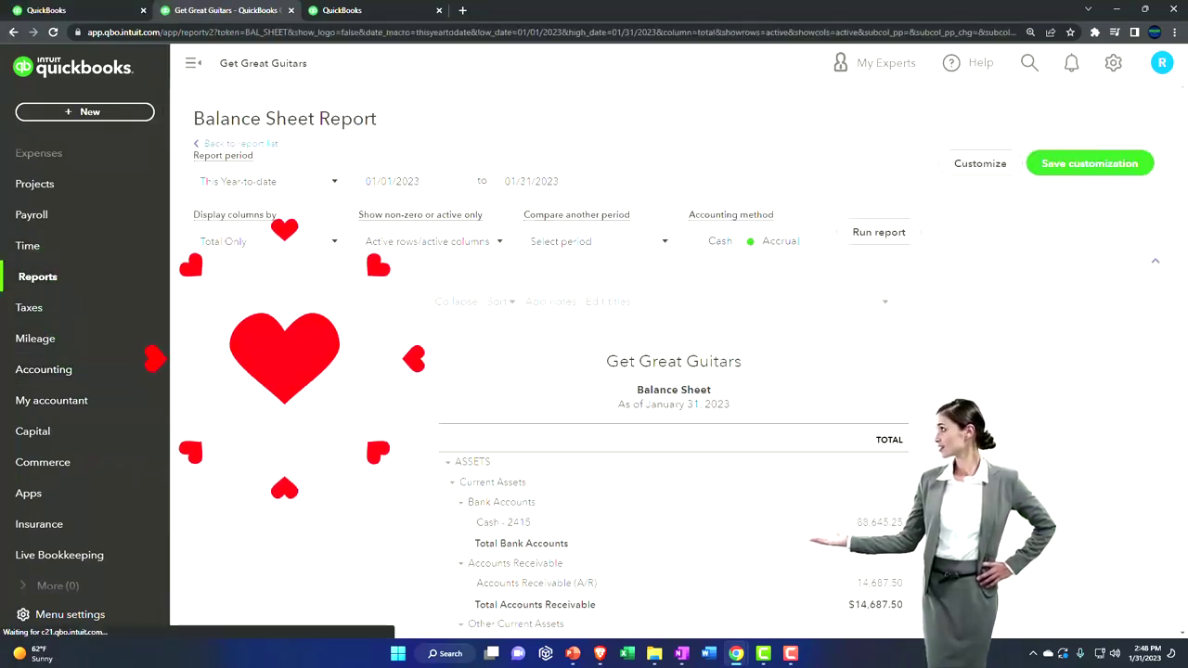
scroll(650, 418, down, 5)
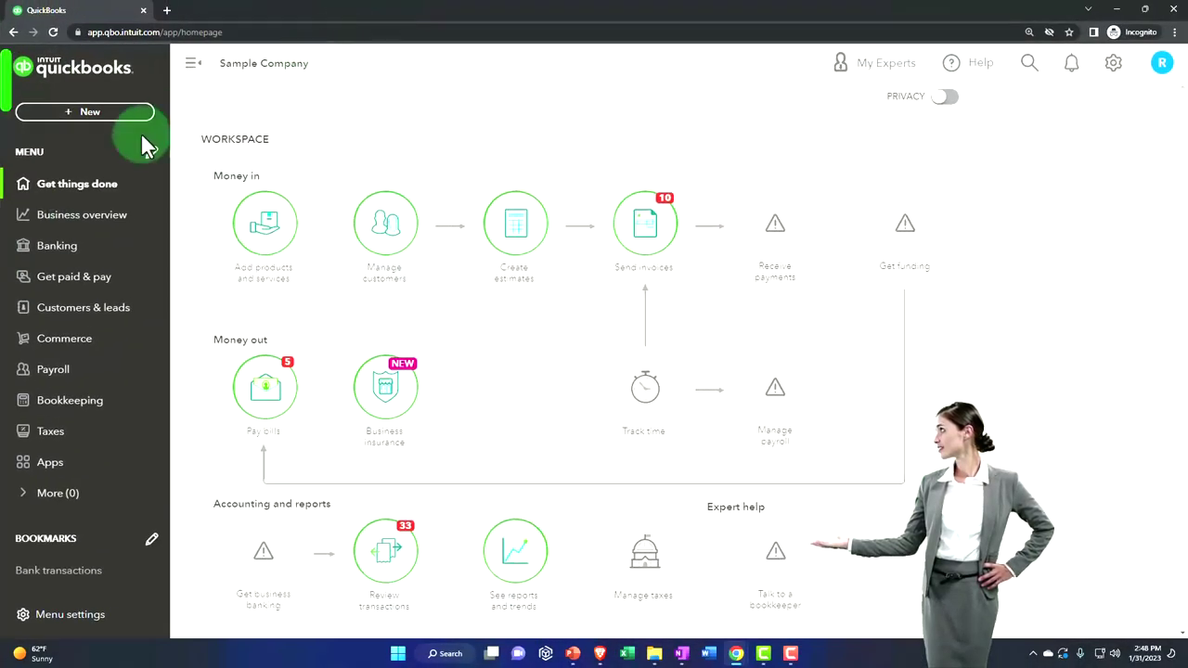
Locate the Reports page within Business overview in the sample company and minimize its incognito window.
click(42, 223)
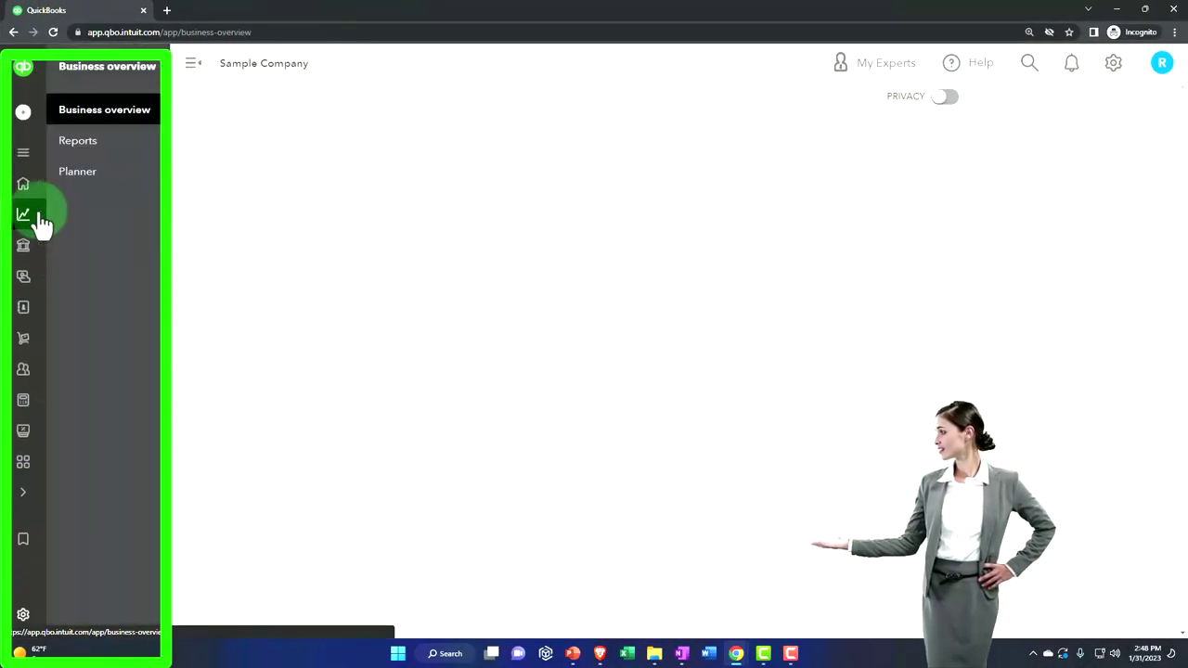
click(76, 144)
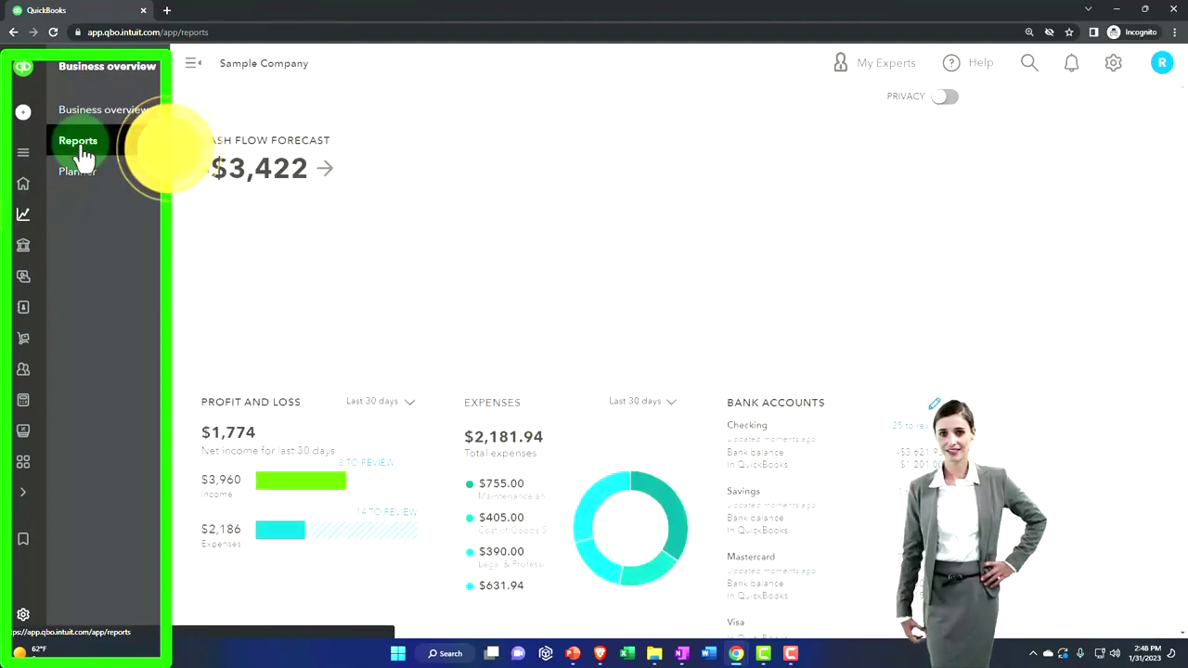
click(1115, 11)
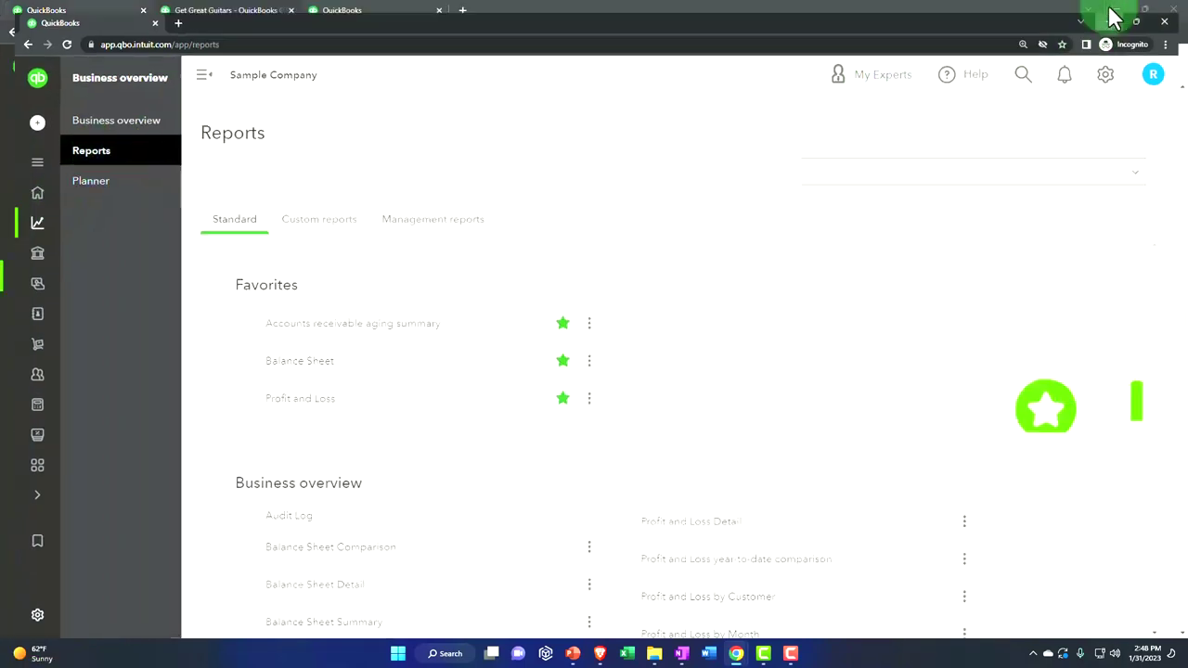
Open the Profit and Loss report in the third browser tab and collapse the navigation pane.
click(353, 13)
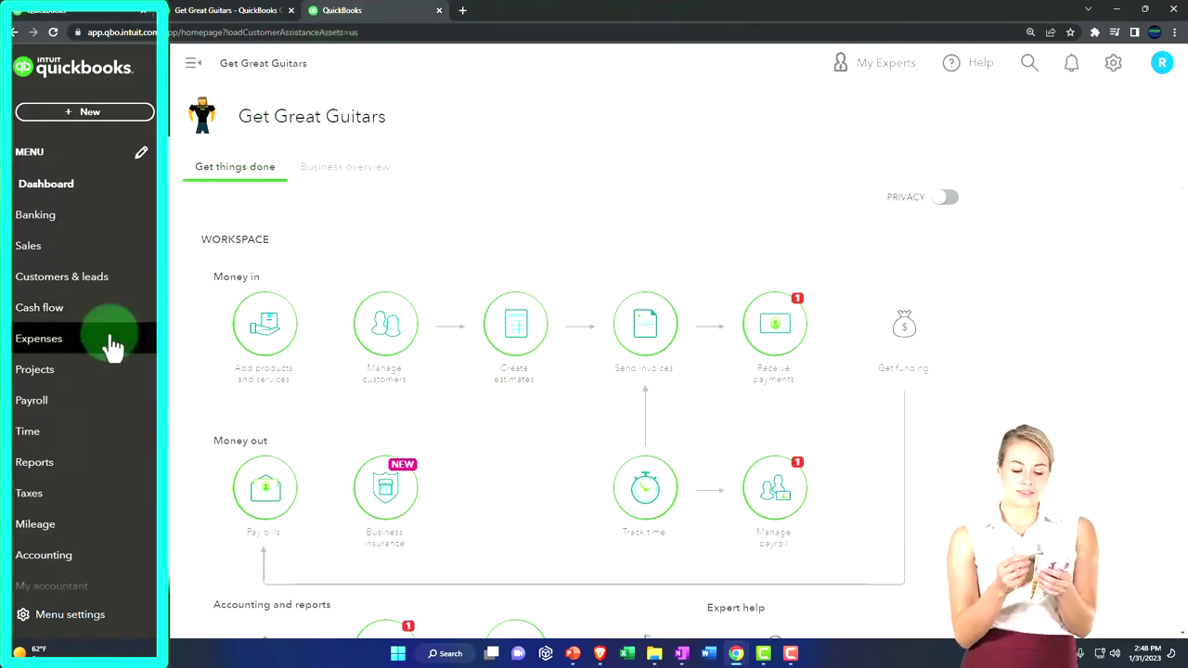
click(70, 469)
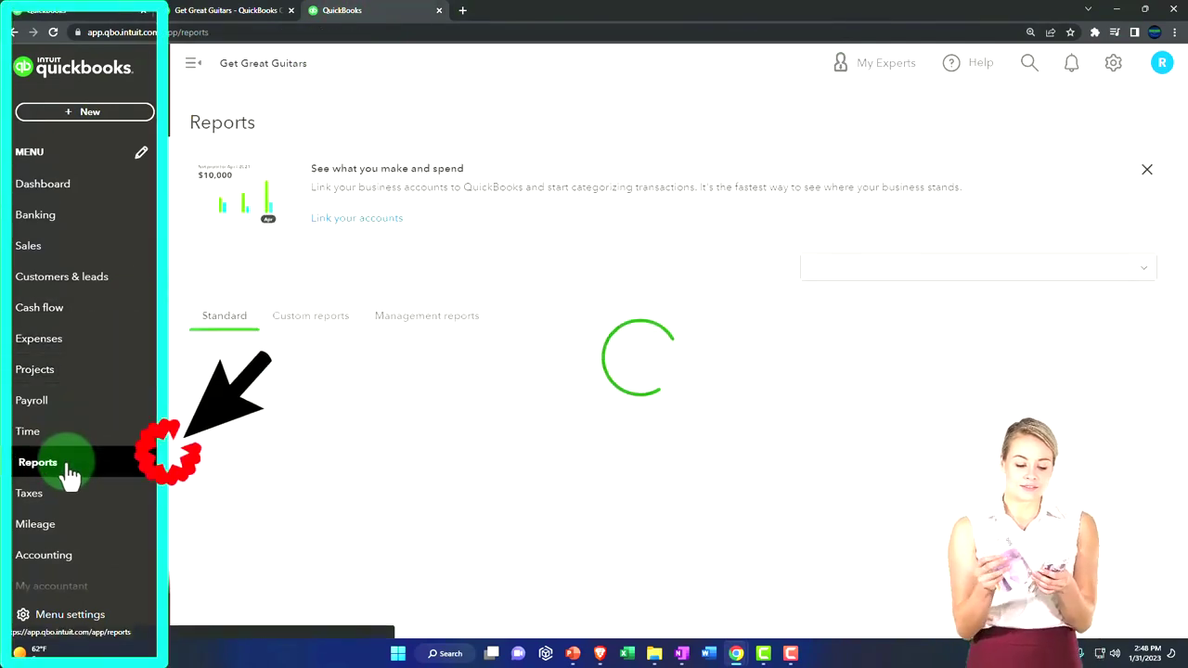
click(282, 498)
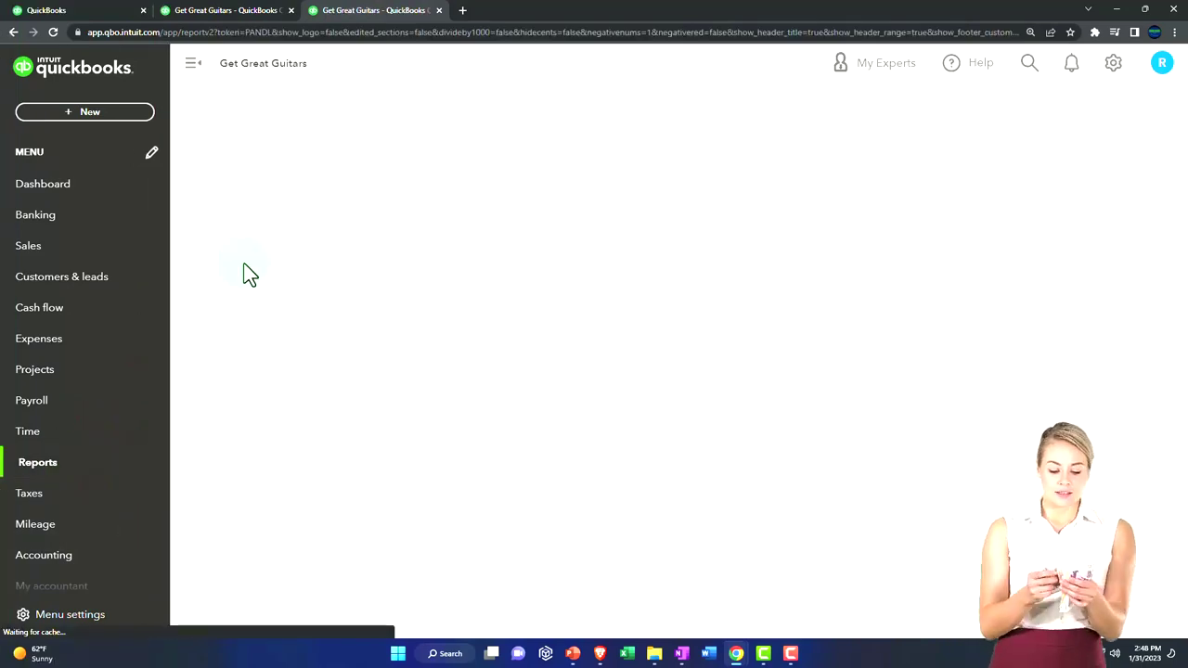
scroll(207, 97, down, 2)
click(193, 63)
scroll(196, 238, up, 3)
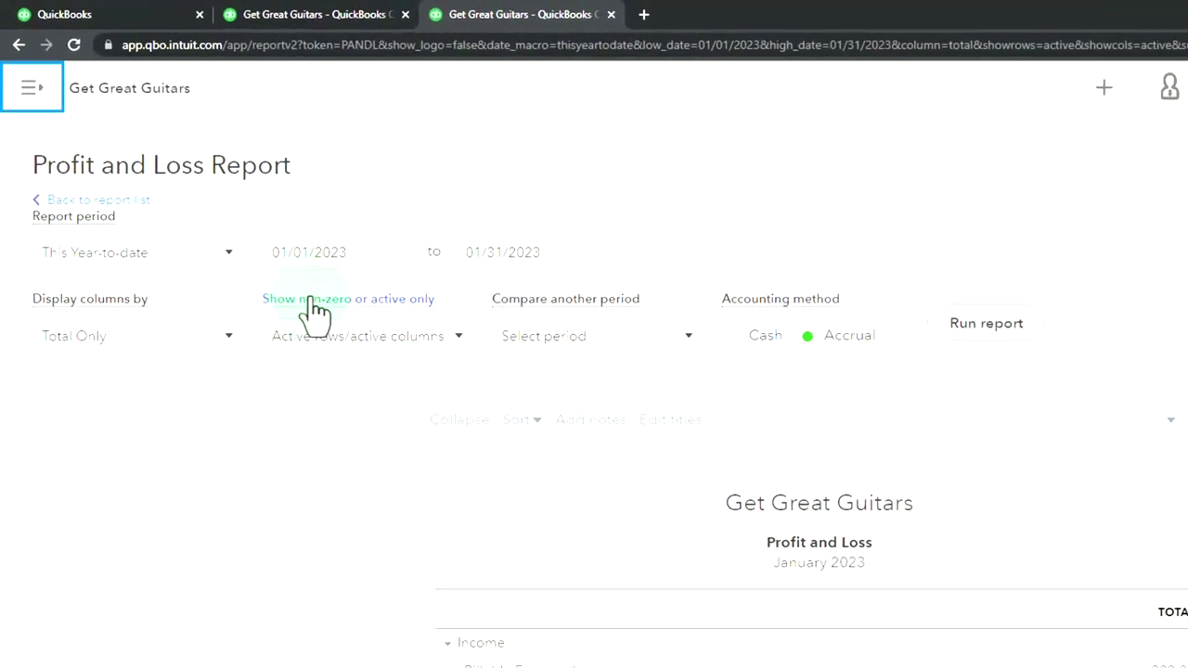
Run the Profit and Loss report for 01/01/2023 to 02/28/2023 with columns displayed by Months.
click(352, 250)
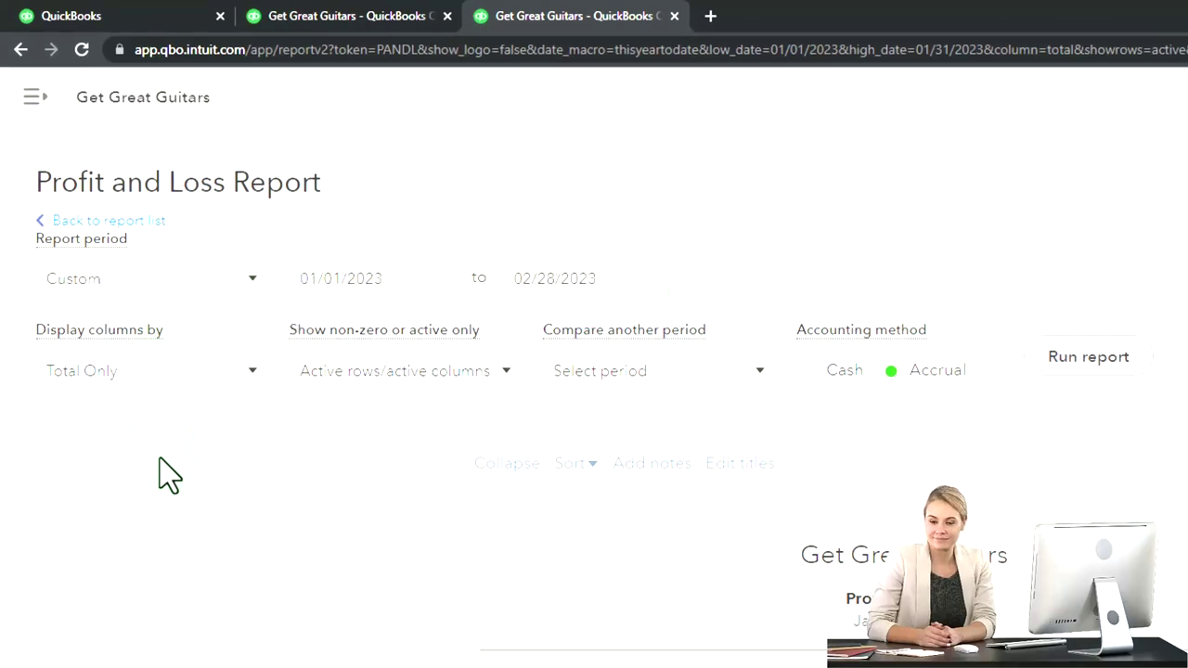
click(251, 370)
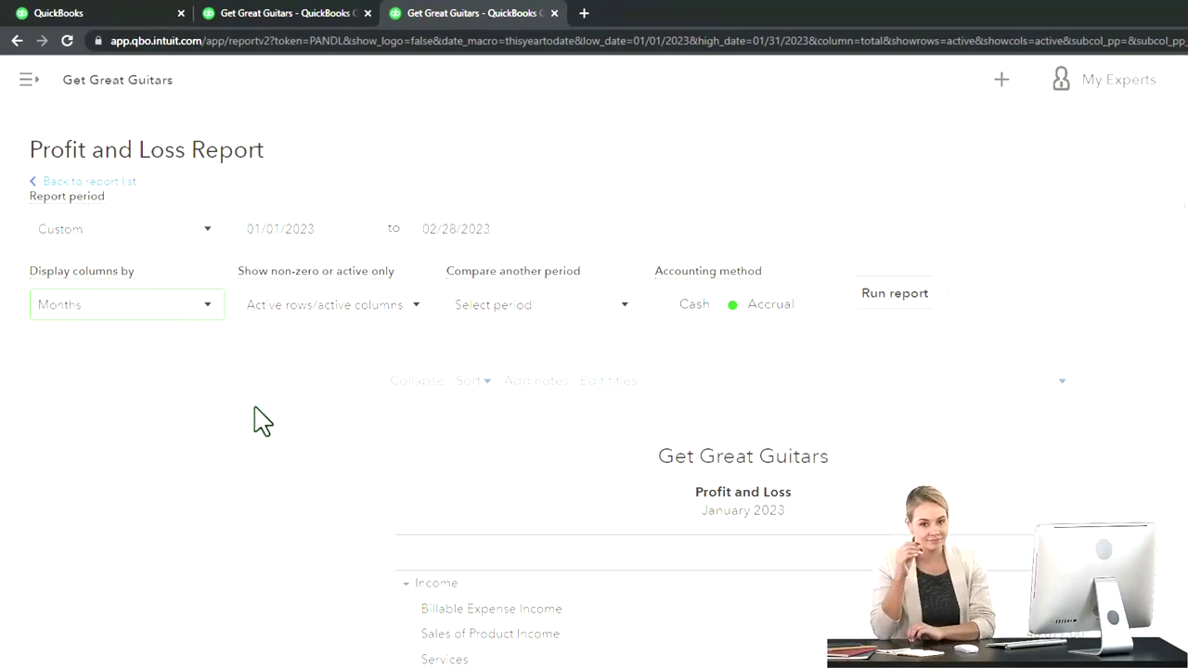
click(878, 302)
click(882, 307)
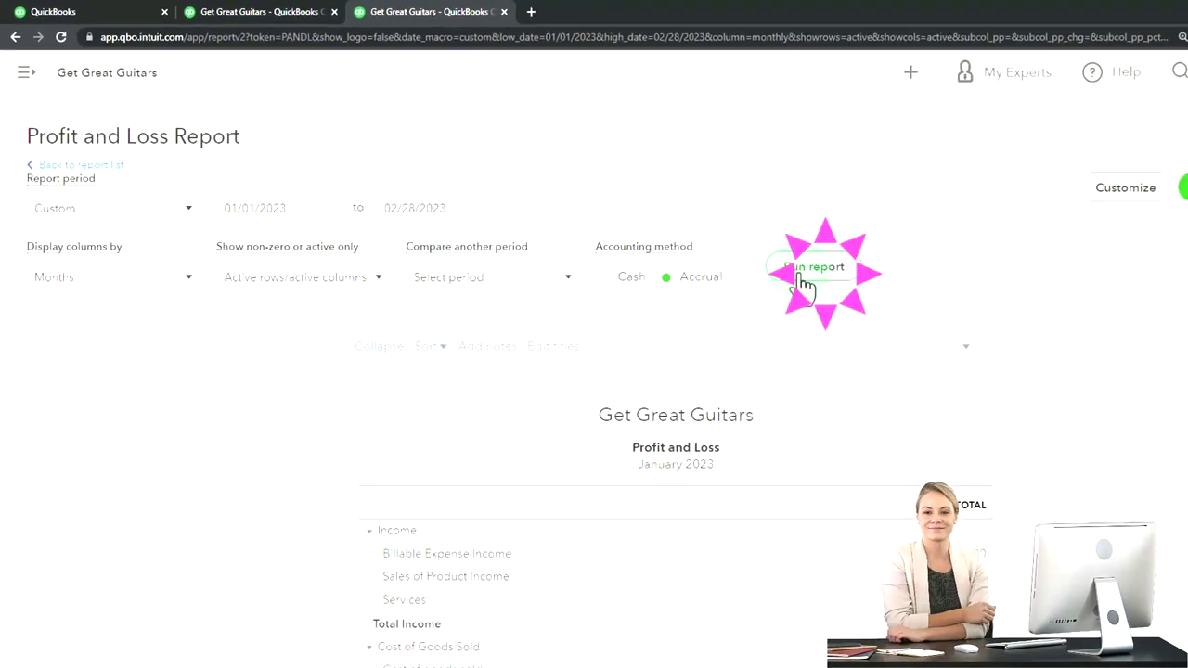
key(ctrl+plus)
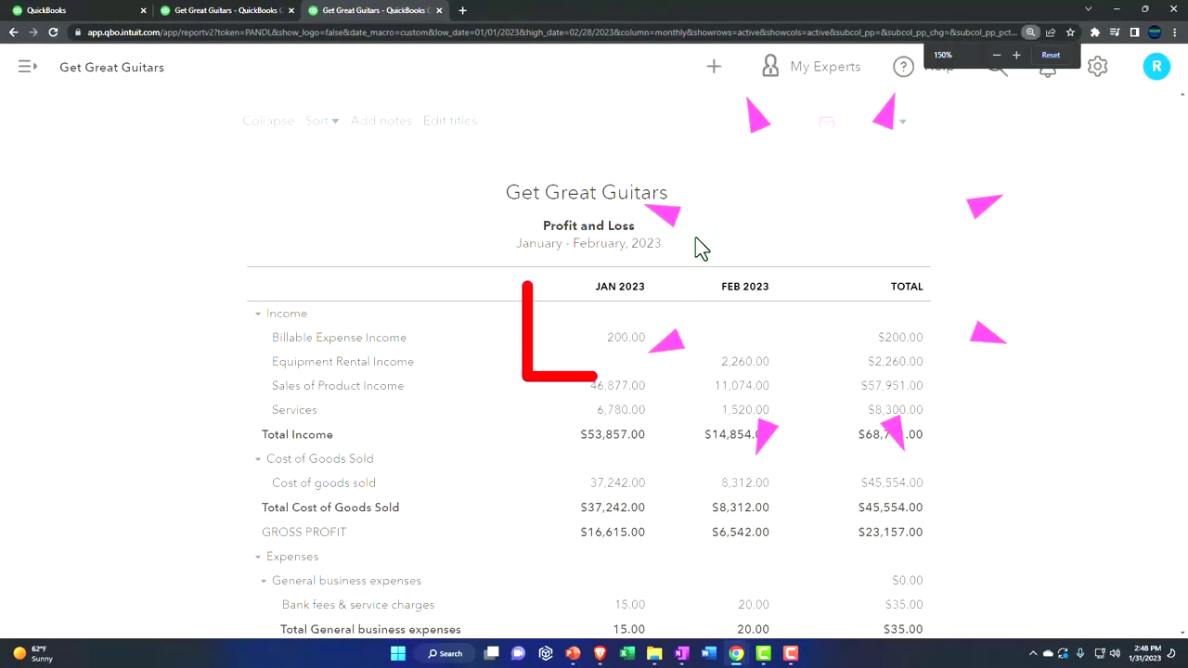
key(ctrl+plus)
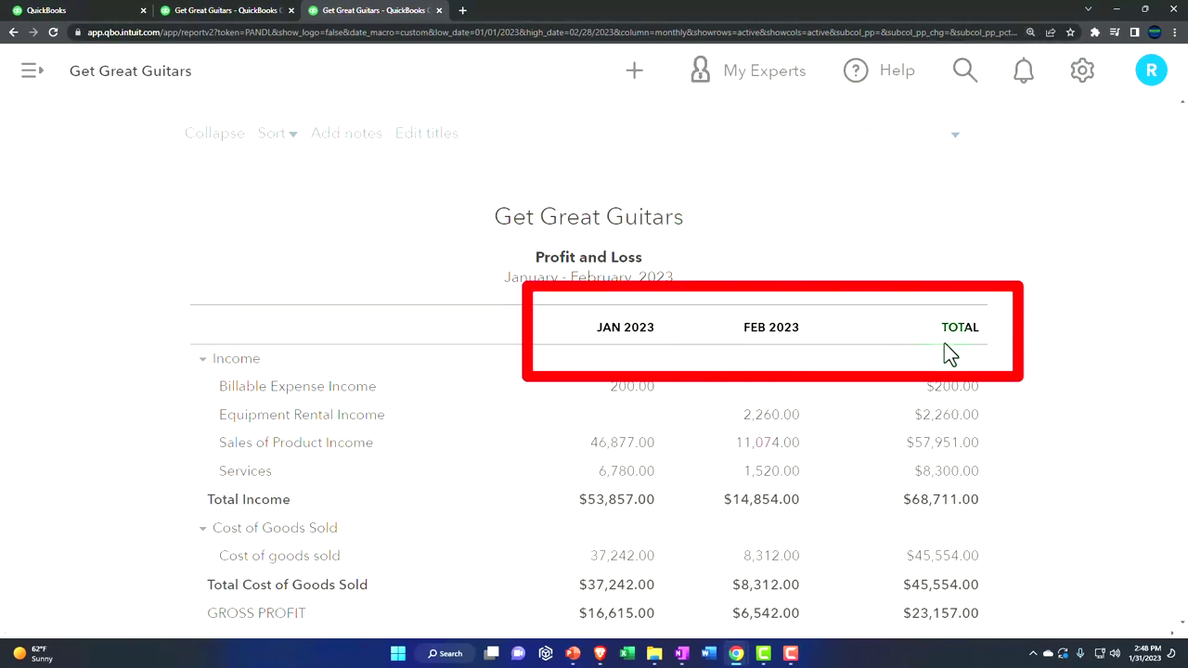
Collapse the navigation pane in the Balance Sheet tab and run the report for 01/01/2023 to 02/28/2023.
click(237, 18)
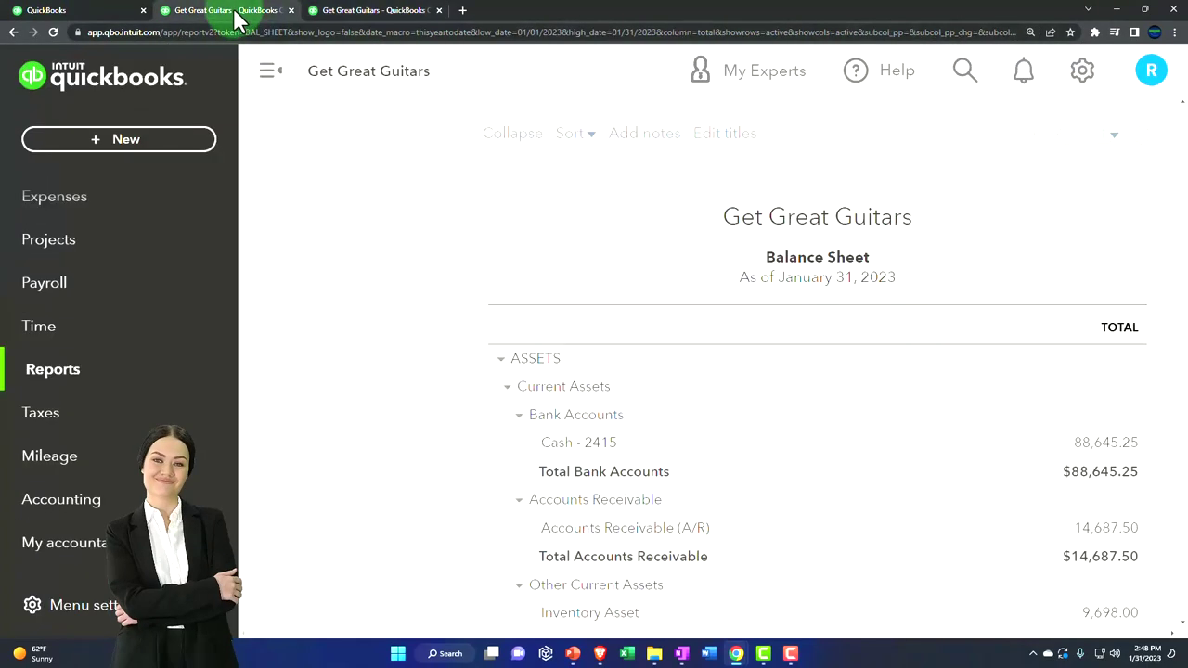
click(264, 75)
scroll(252, 198, up, 3)
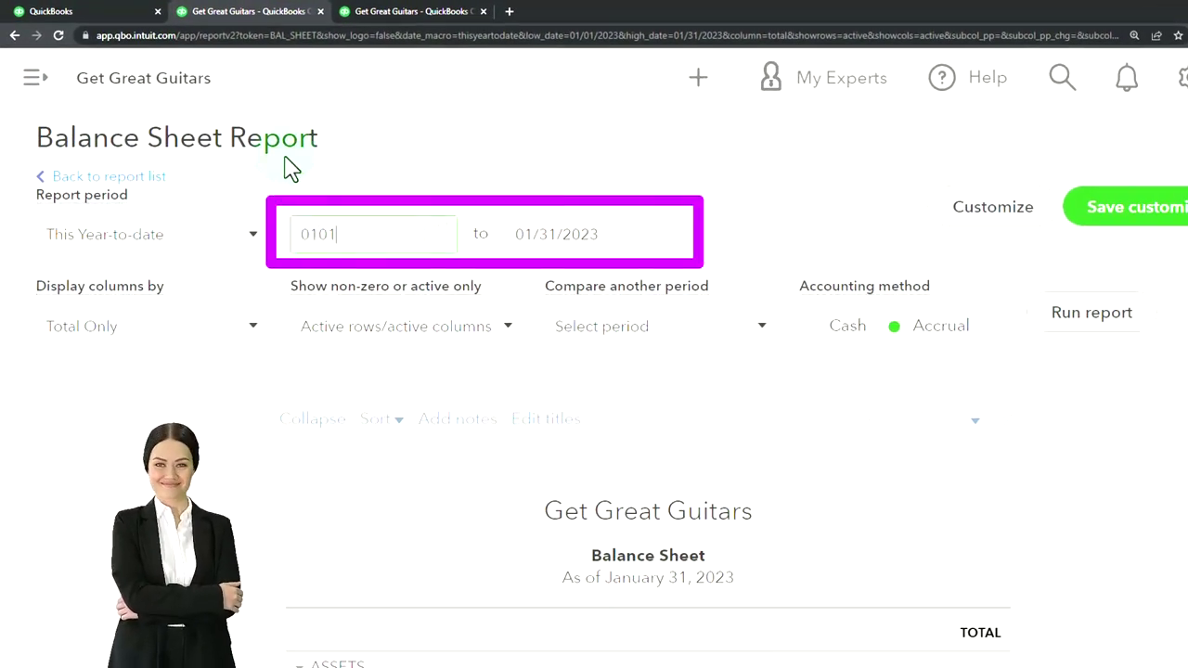
text(022)
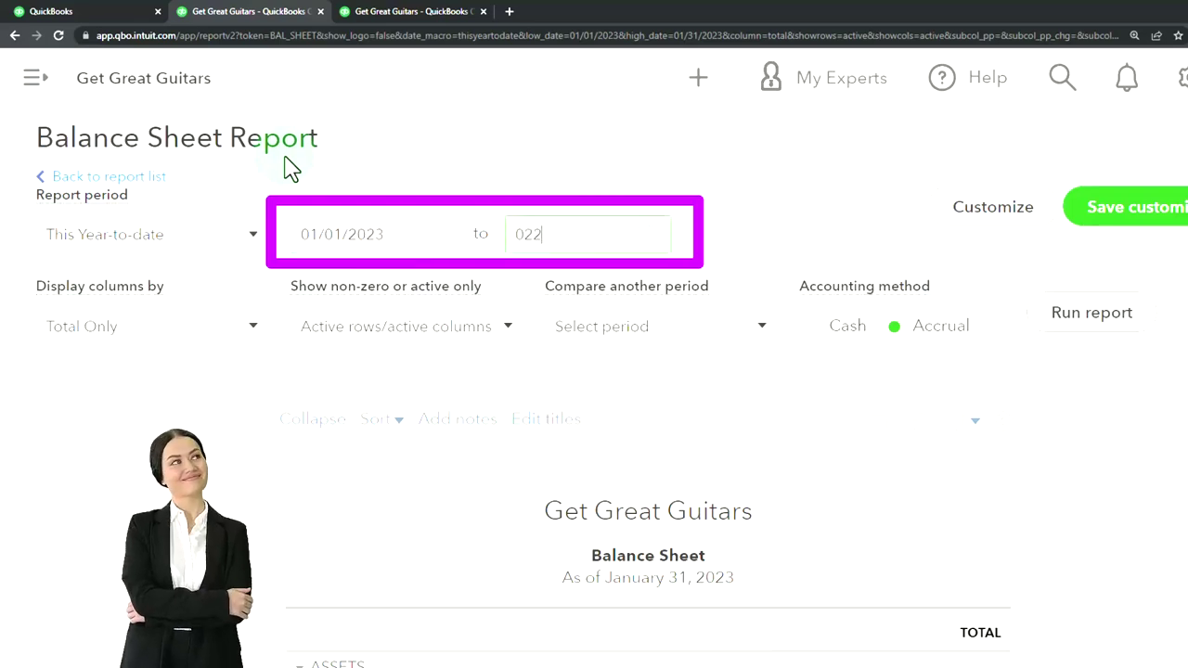
text(82)
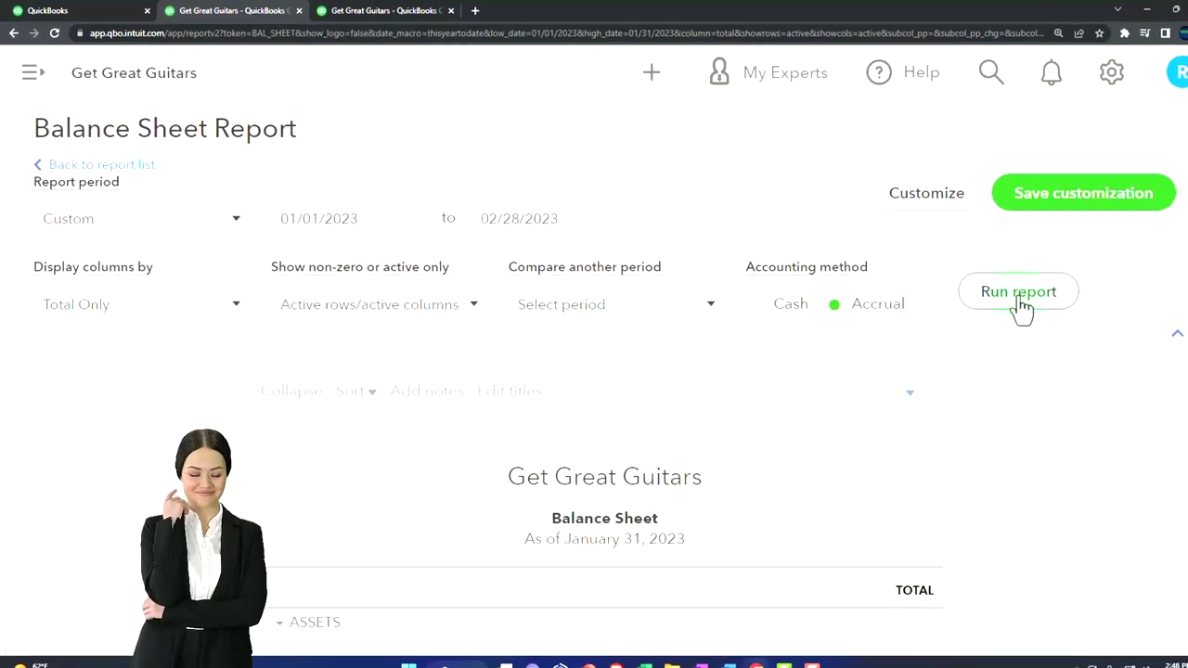
click(1092, 314)
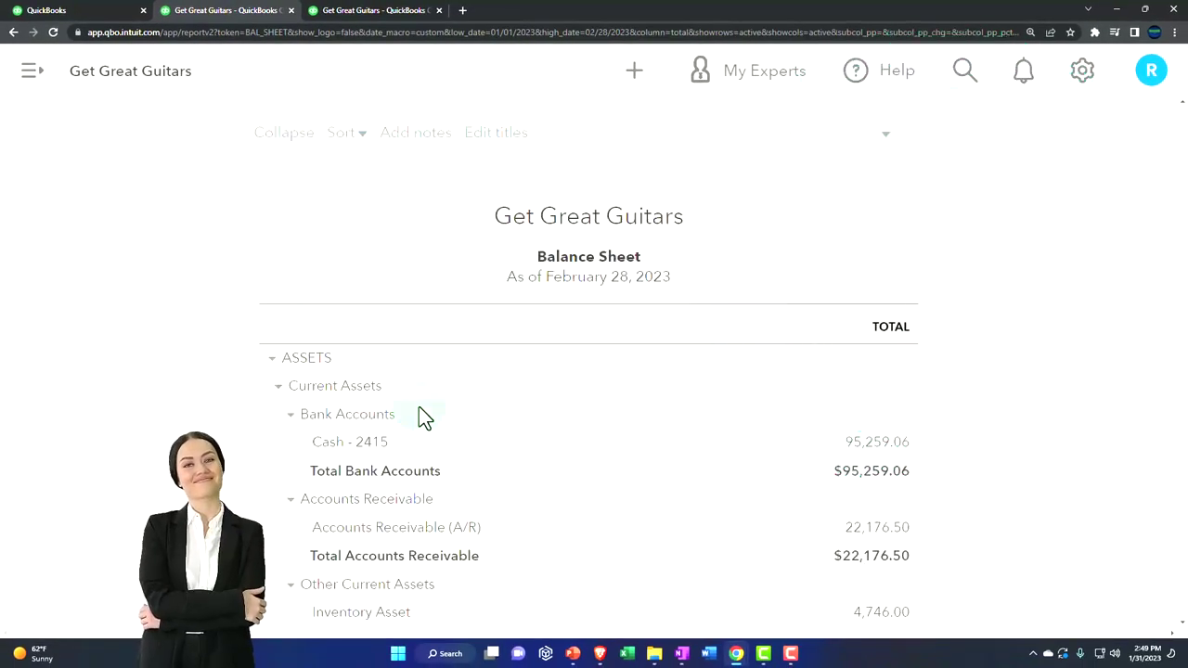
Display the Balance Sheet columns by Months, rerun the report and enlarge the page to review the asset balances.
scroll(419, 418, up, 3)
click(236, 234)
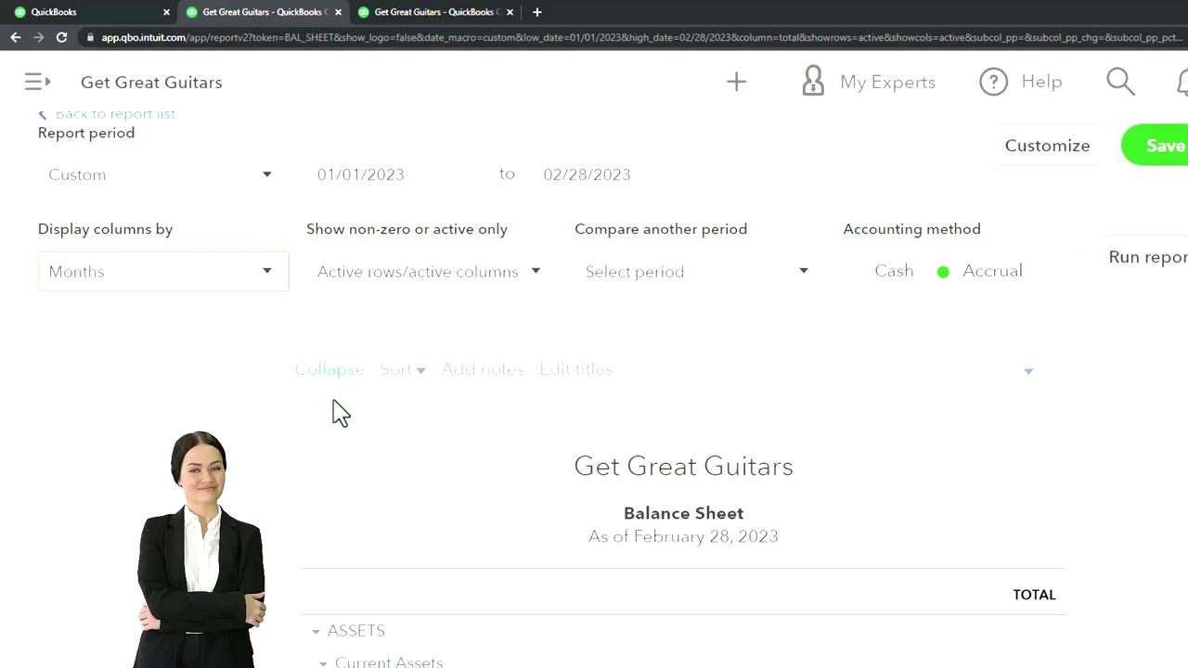
click(1130, 259)
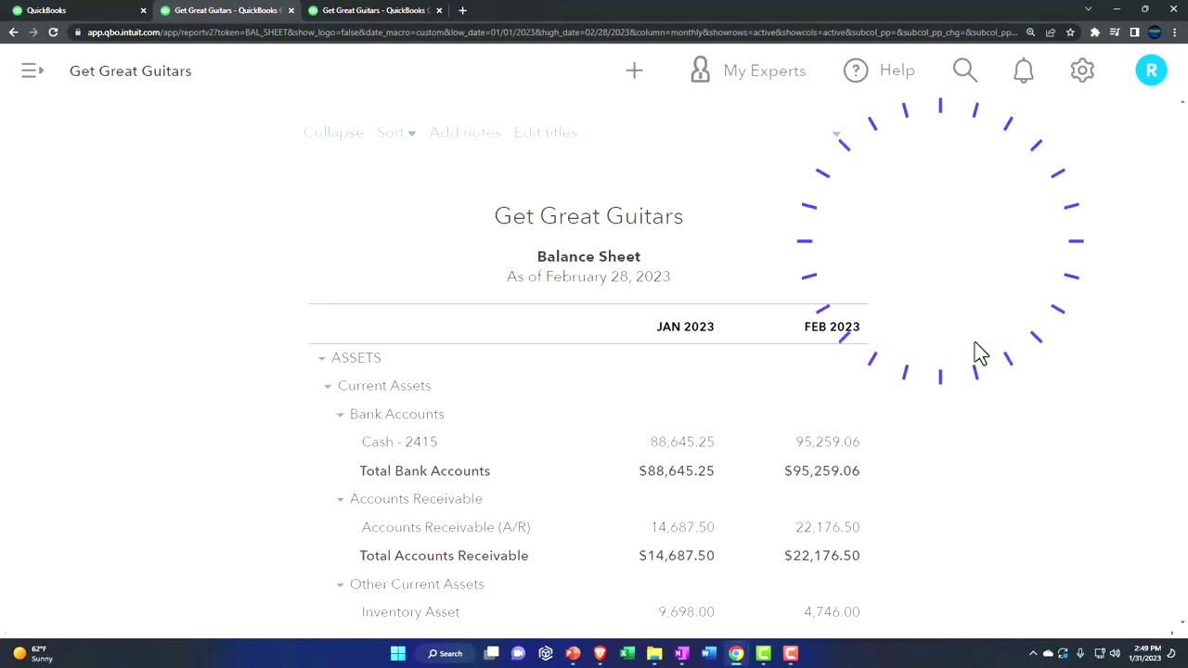
key(ctrl+plus)
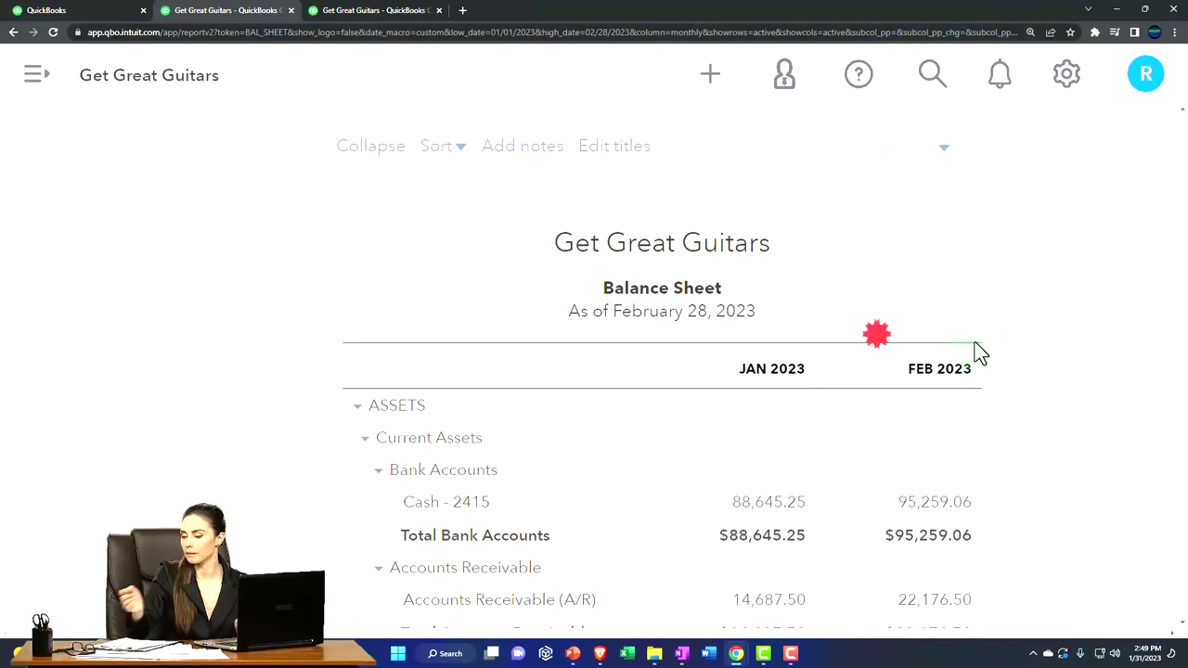
scroll(981, 352, down, 2)
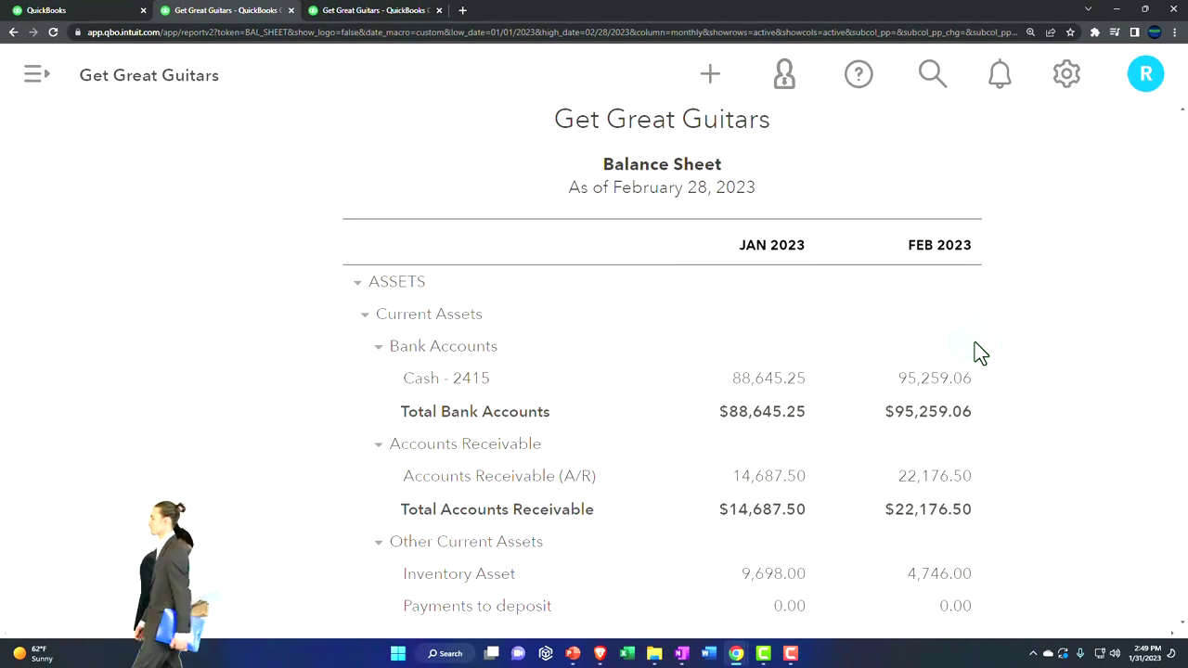
click(974, 345)
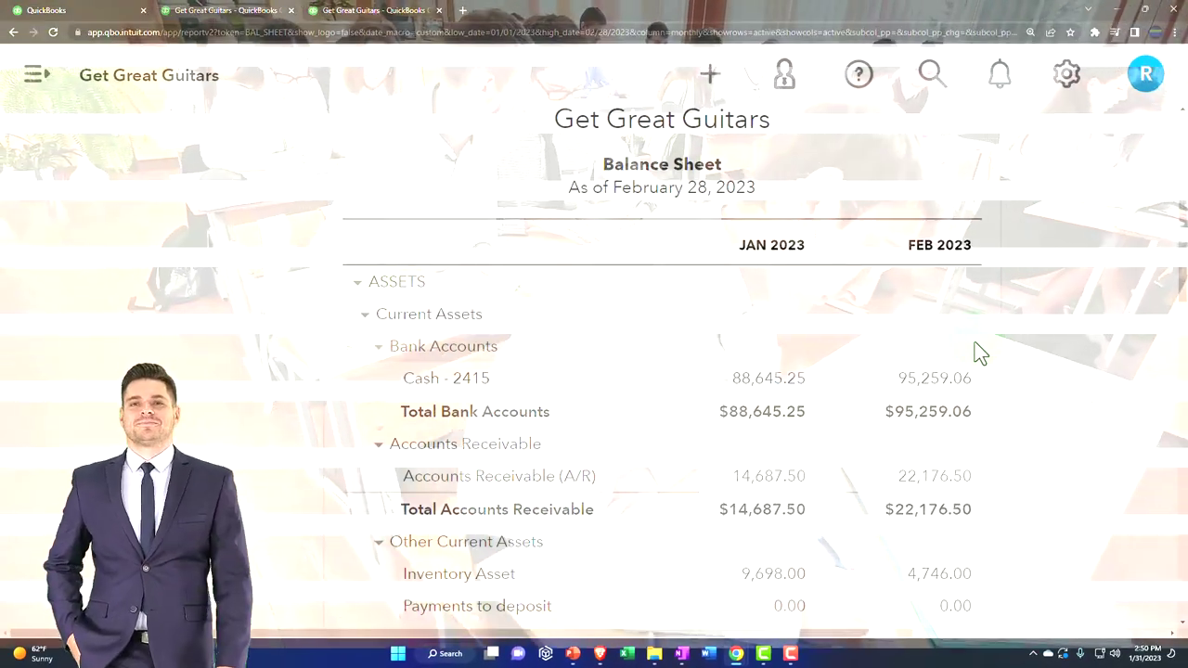
scroll(979, 353, down, 1)
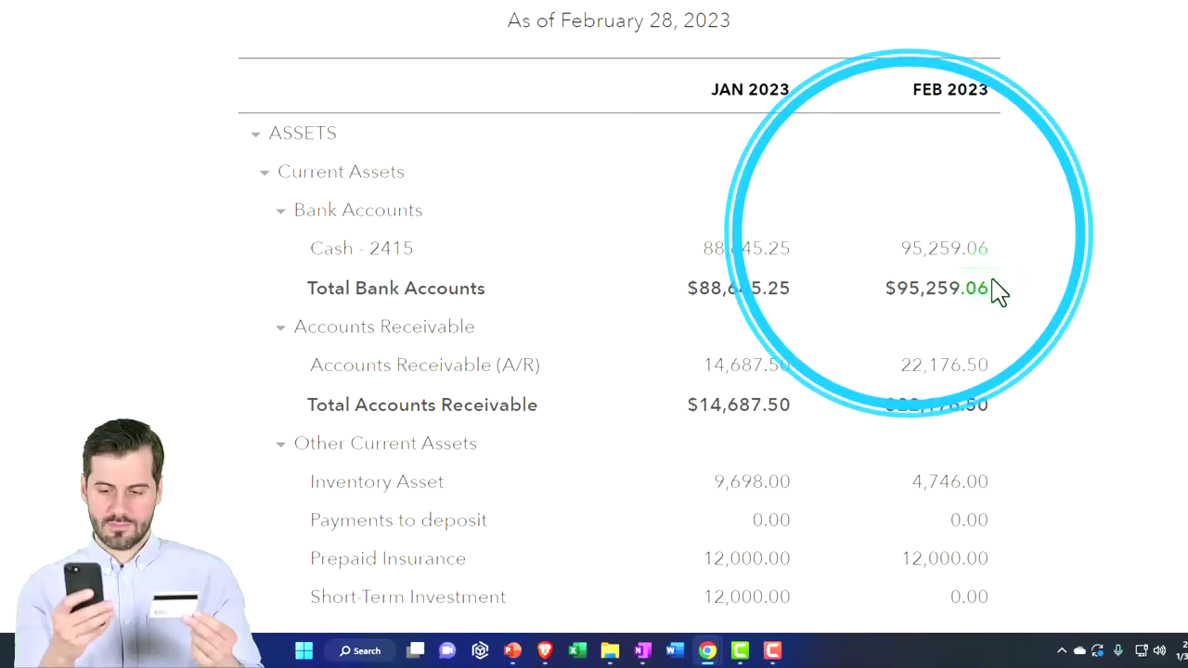
Reduce the page zoom and review the new-transaction forms for Customers, Vendors, Employees and Other, including Journal entry, leaving without creating any.
key(ctrl+minus)
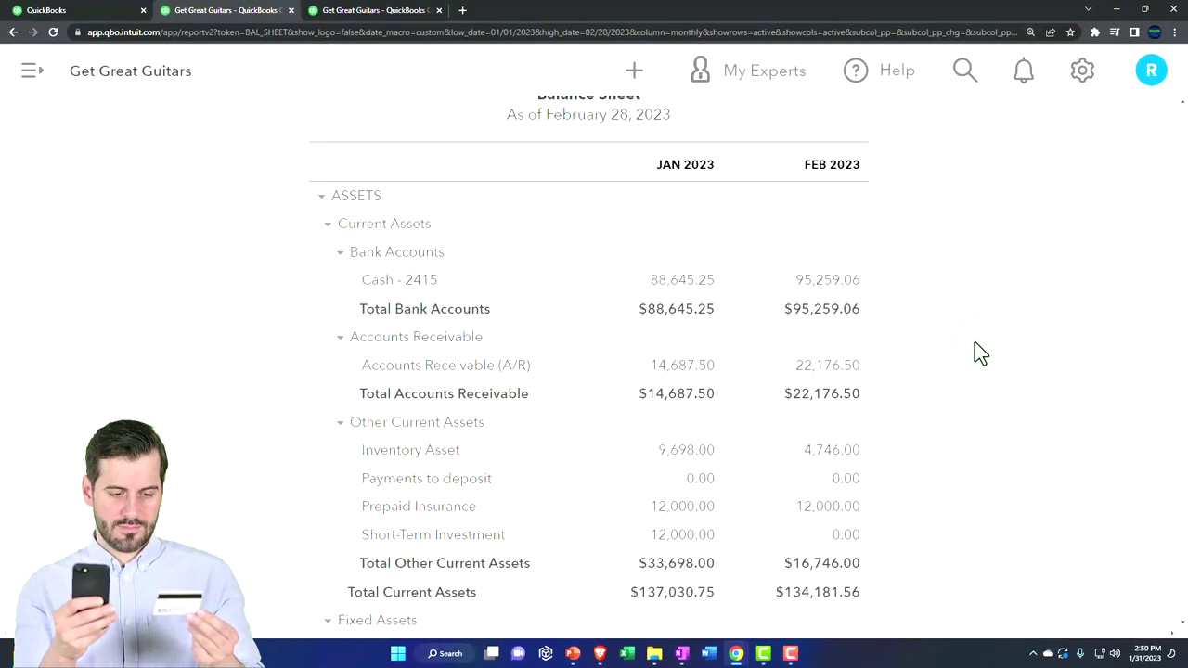
key(ctrl+minus)
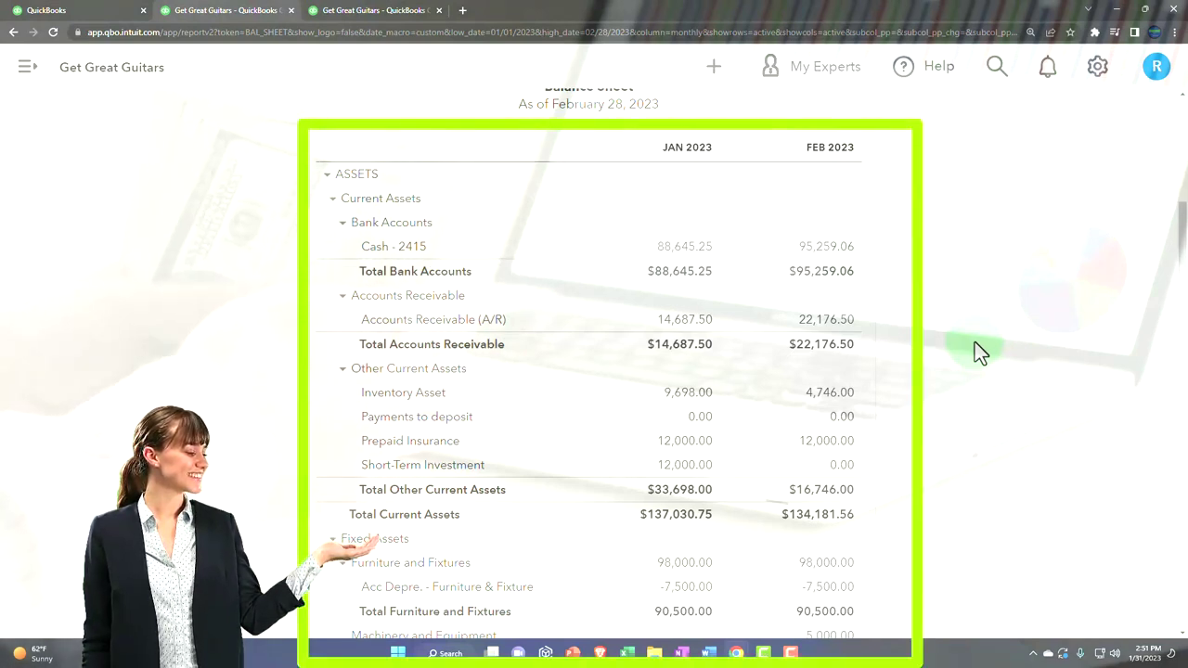
click(713, 66)
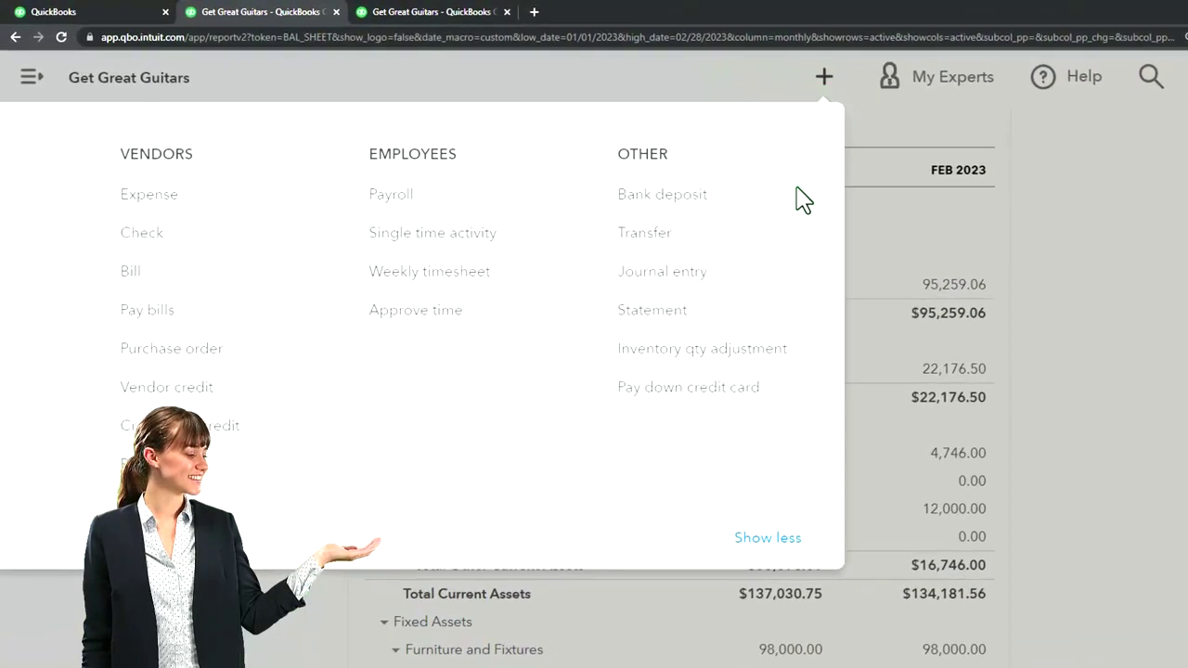
key(ctrl+minus)
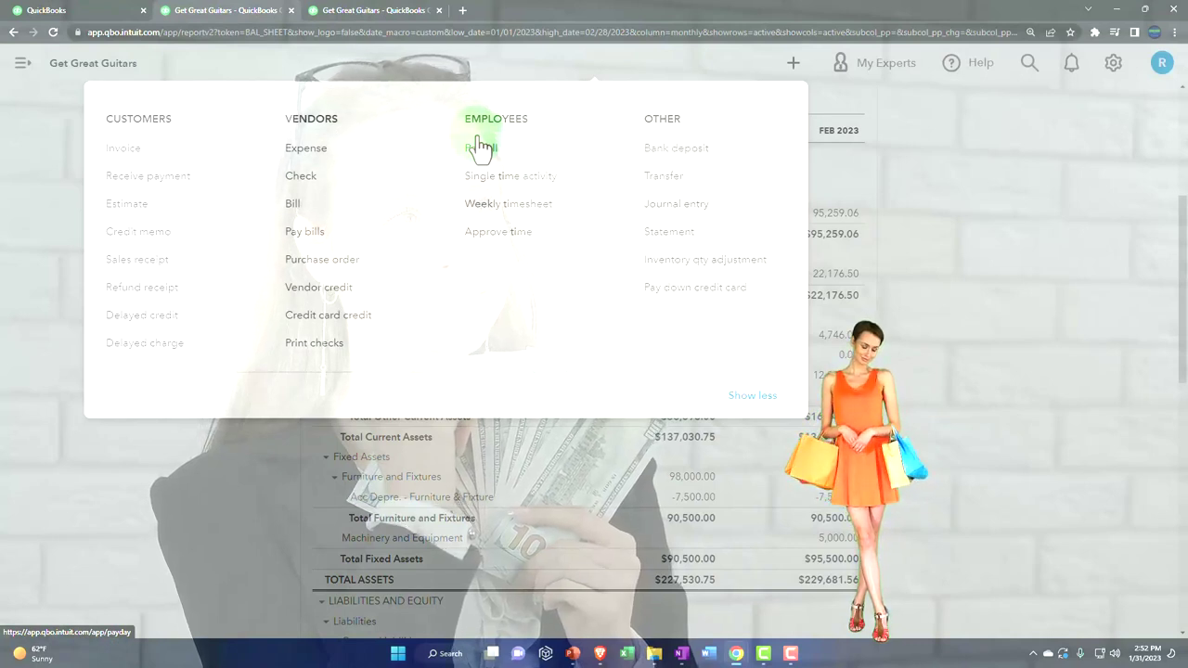
click(227, 472)
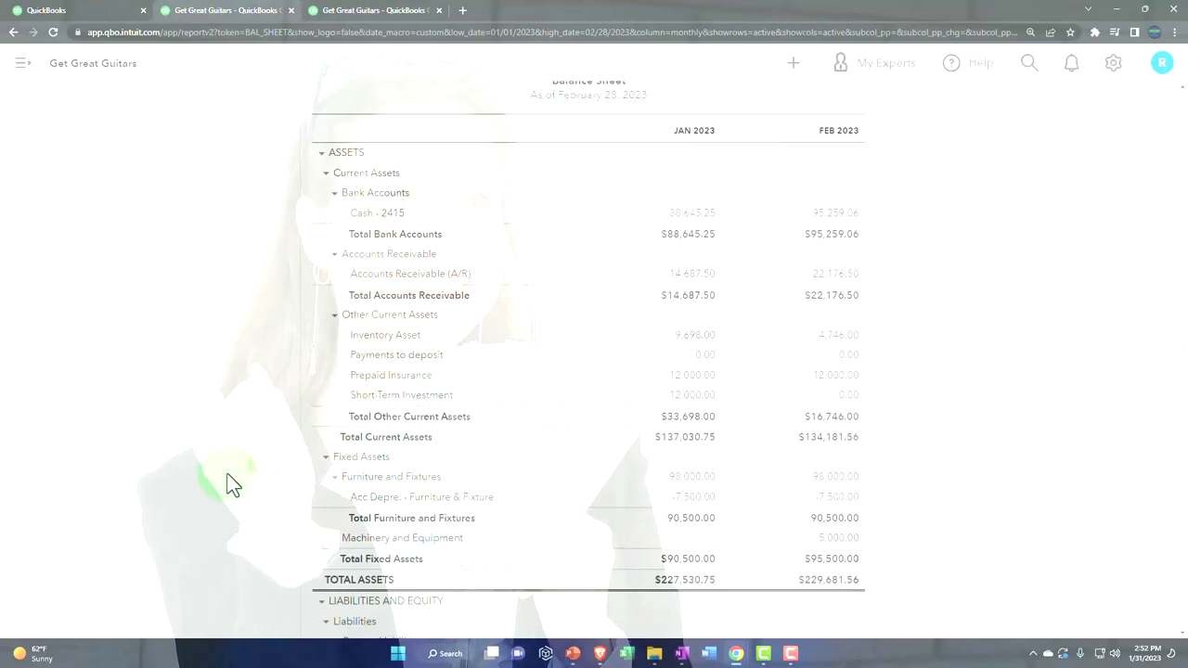
click(232, 483)
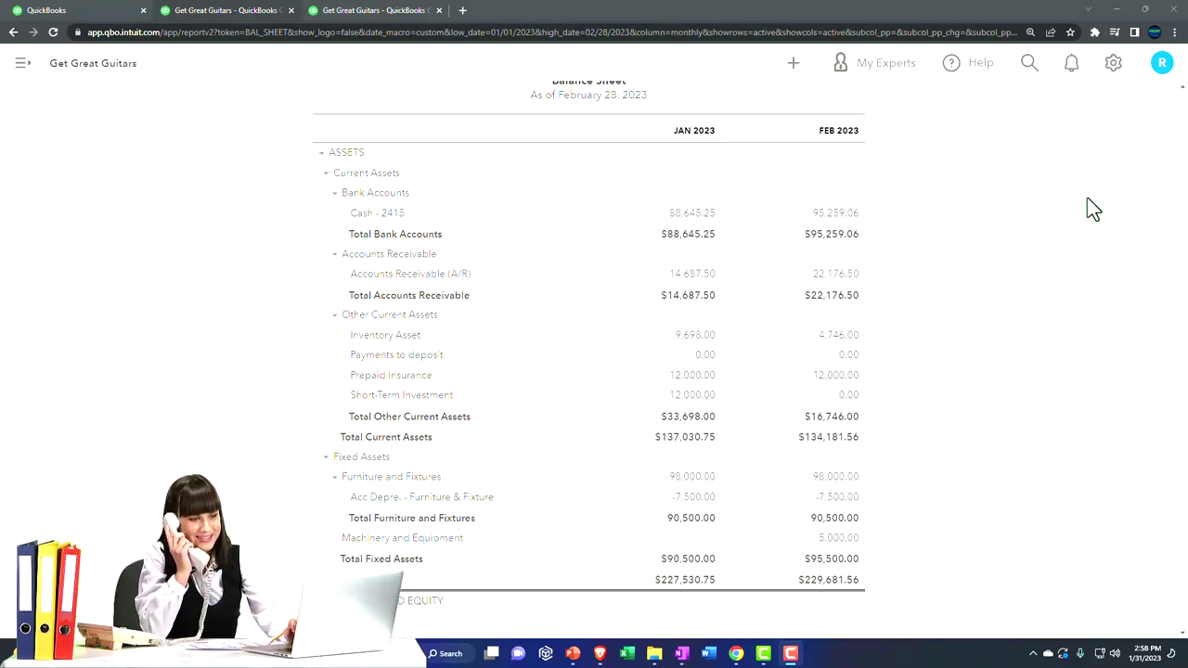
click(792, 62)
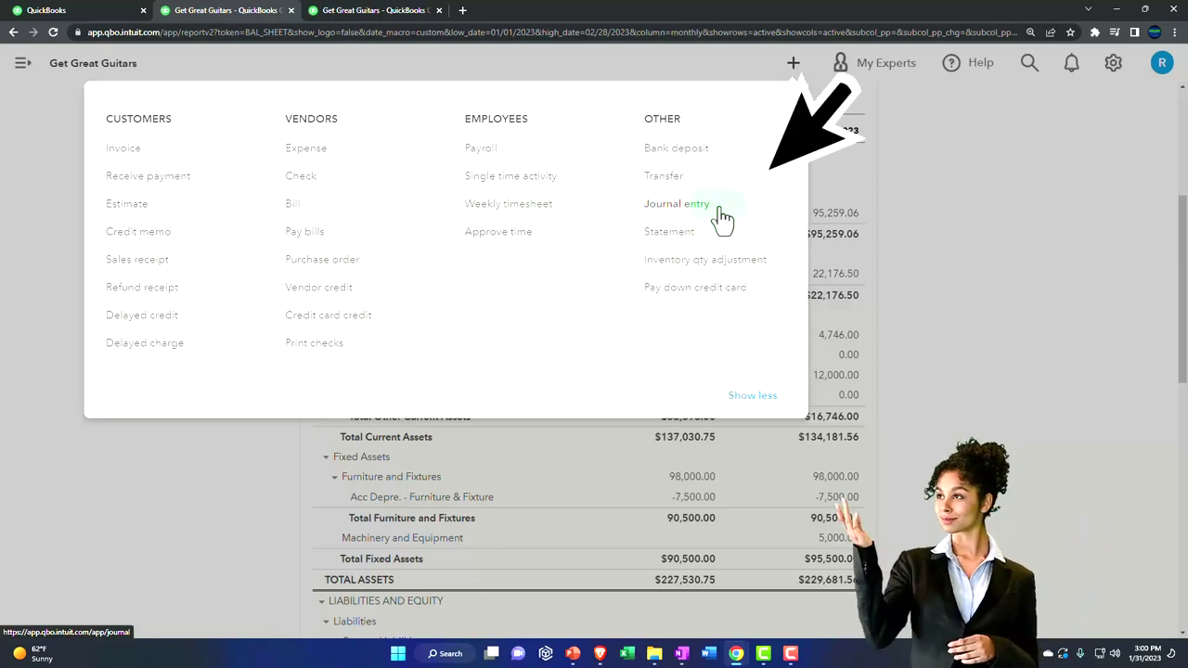
click(996, 174)
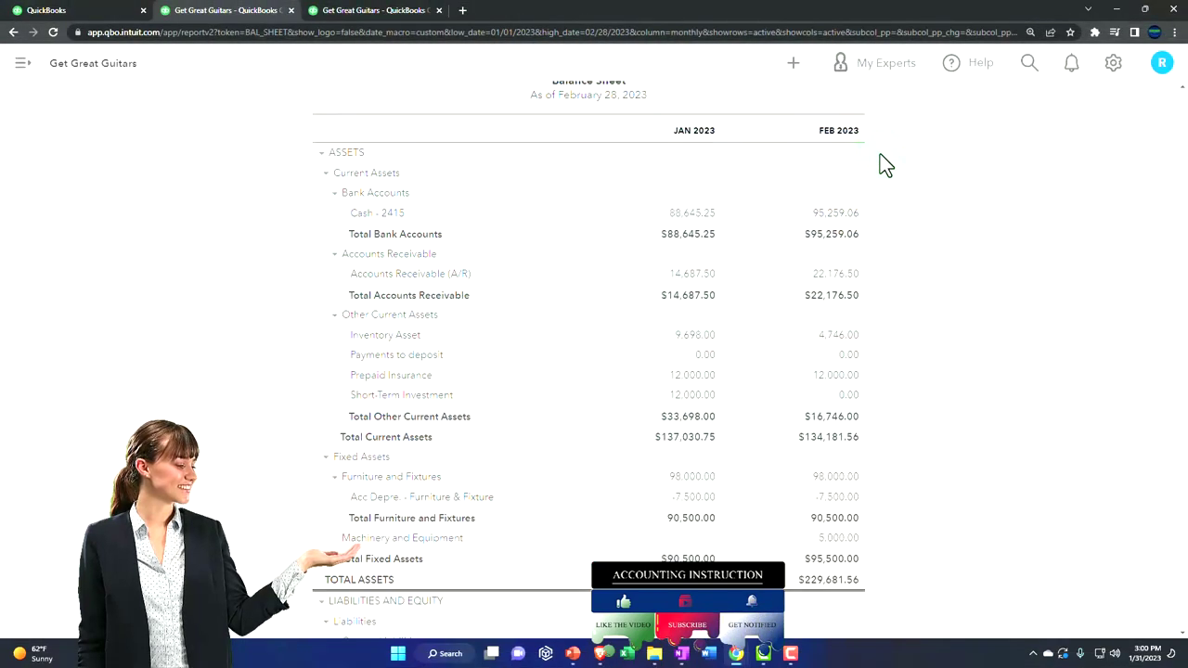
Examine the Balance Sheet's current assets alongside the income and cost of goods sold in the Profit and Loss report, and return to the Balance Sheet.
scroll(884, 165, up, 1)
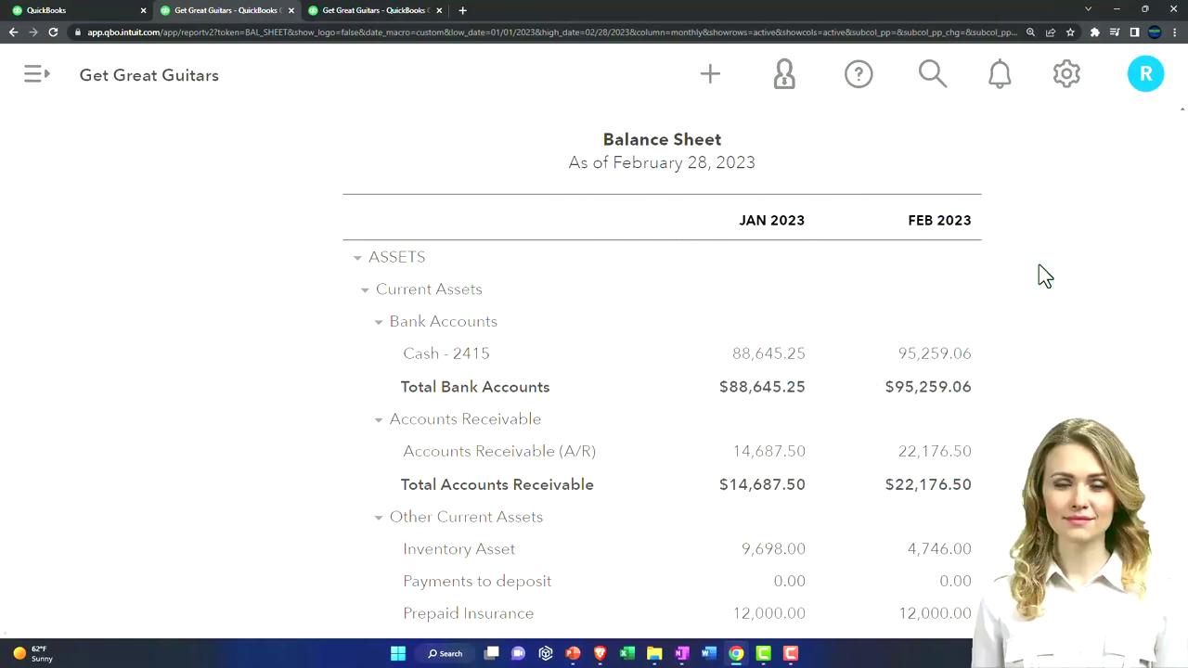
scroll(1038, 264, down, 1)
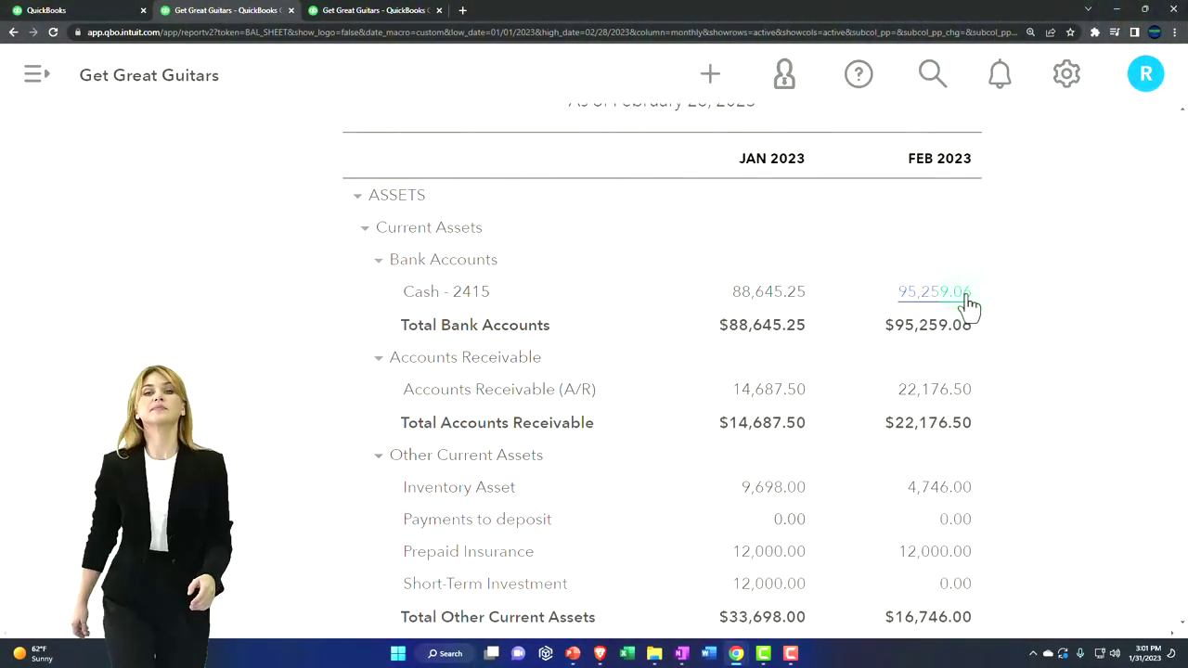
scroll(968, 305, down, 2)
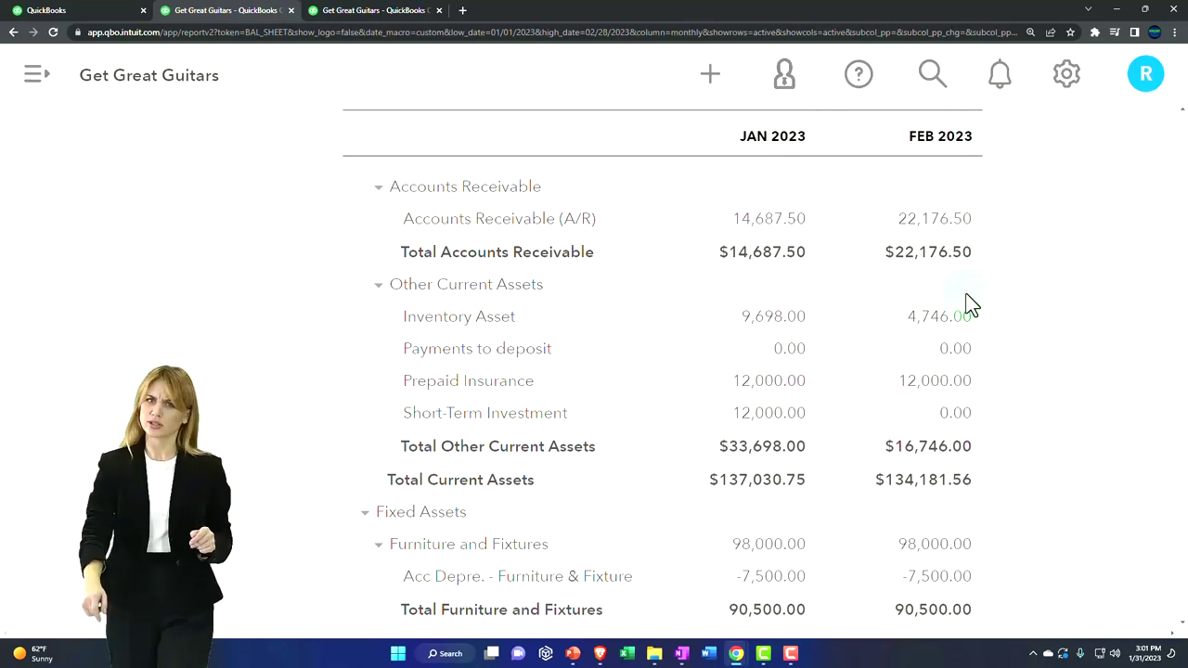
click(385, 18)
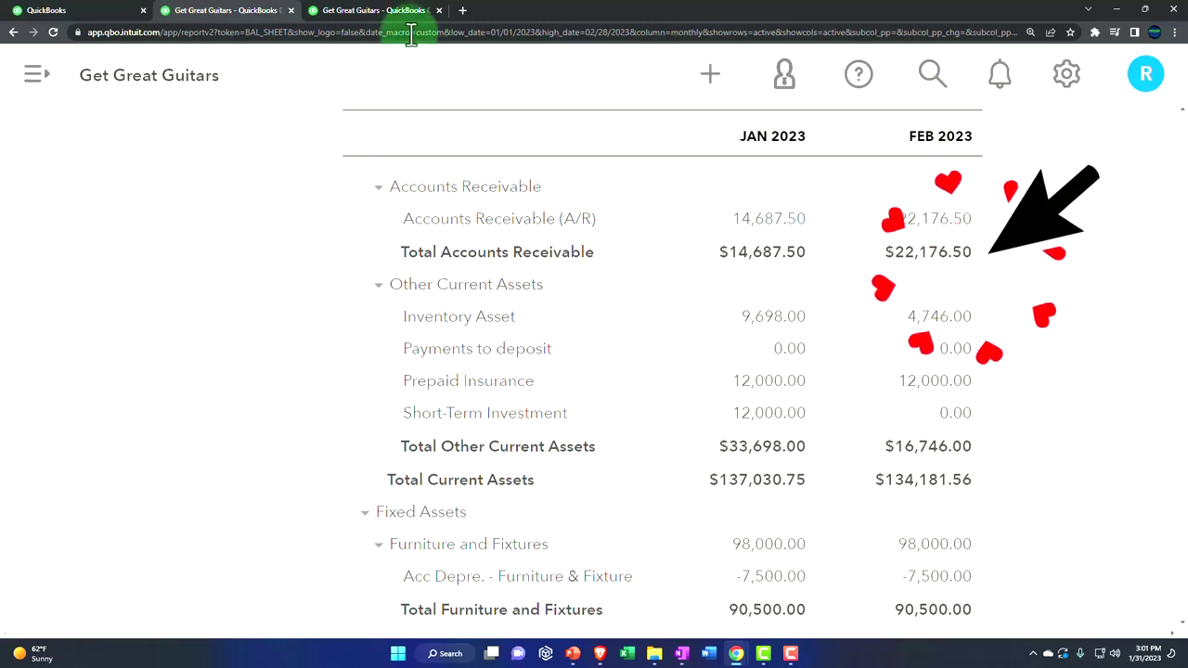
scroll(408, 247, down, 2)
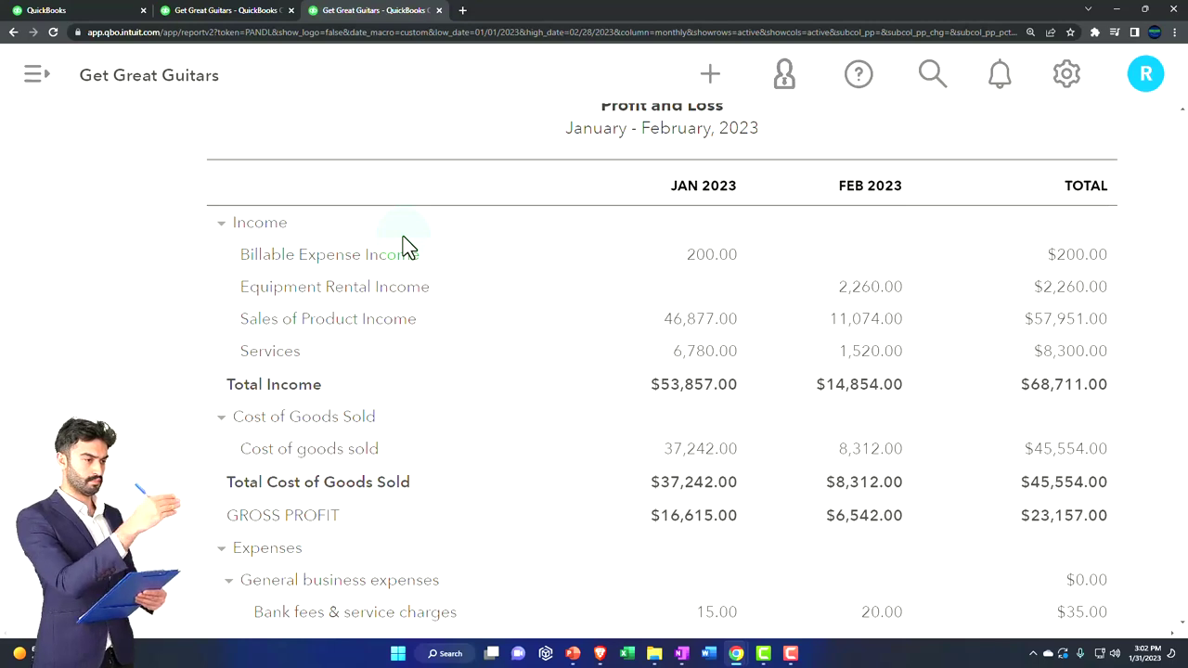
click(248, 15)
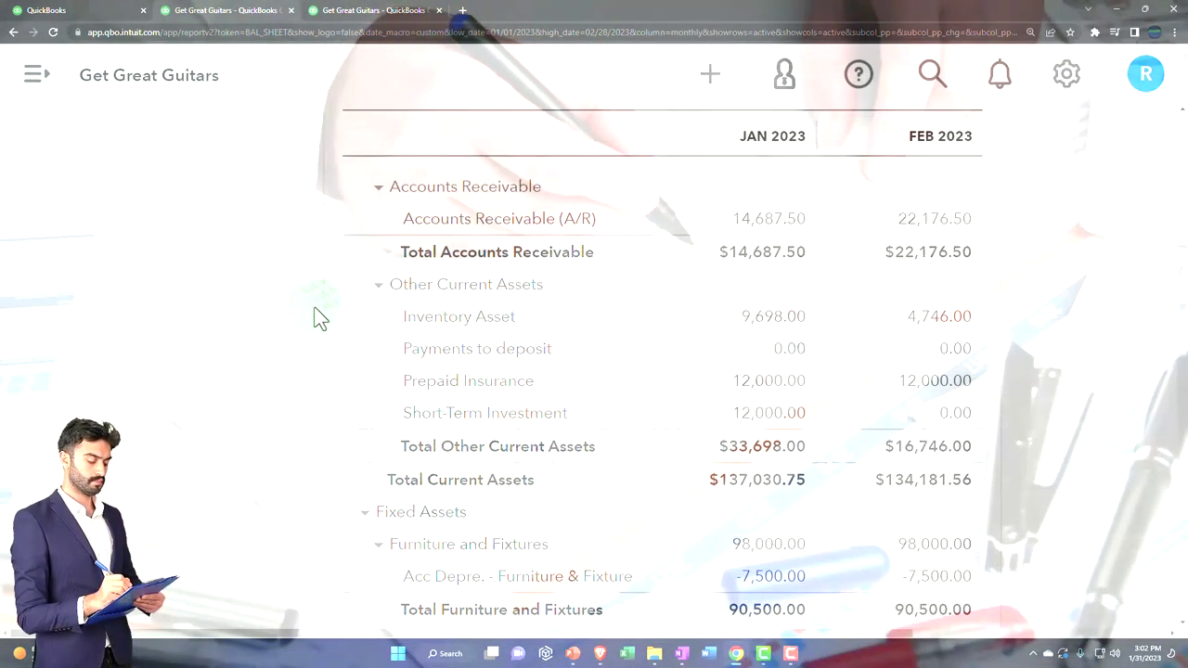
click(315, 310)
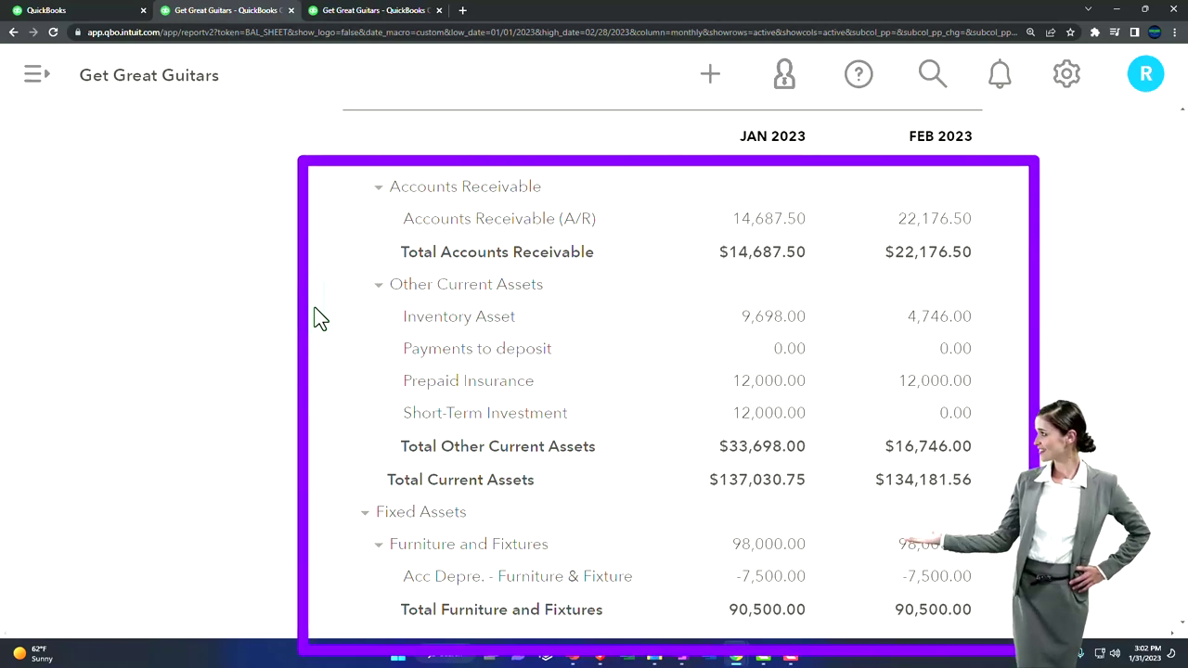
Review the Balance Sheet's current and fixed assets, and enlarge the page to 250% with both month columns in view.
scroll(315, 317, up, 3)
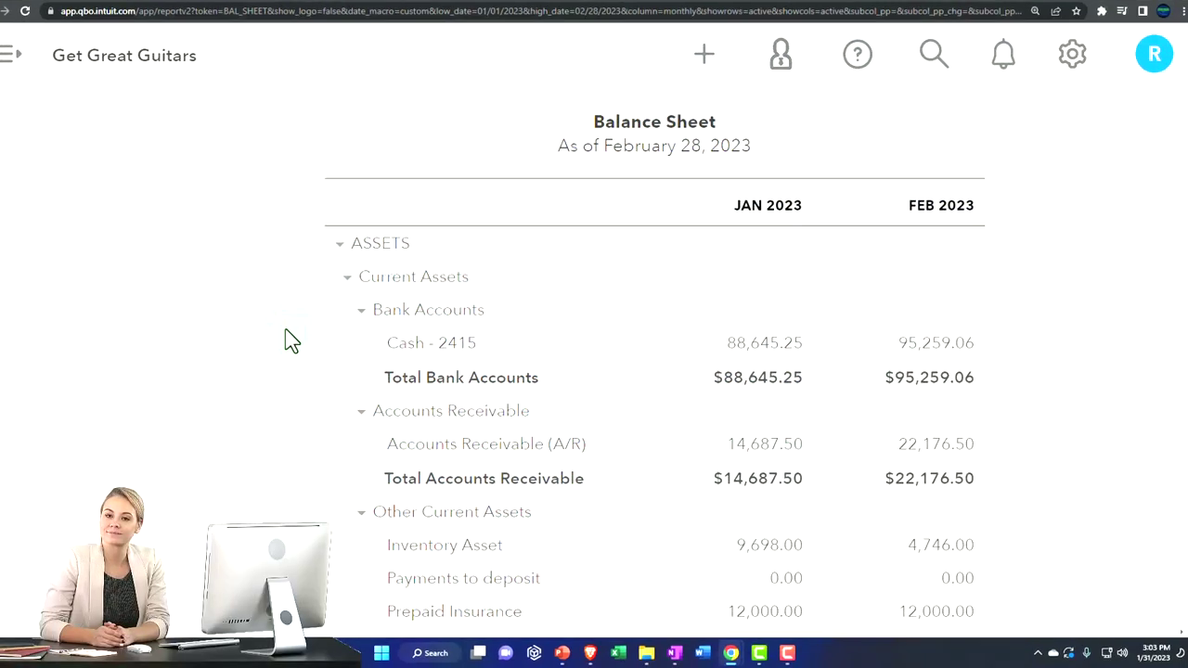
scroll(175, 276, down, 1)
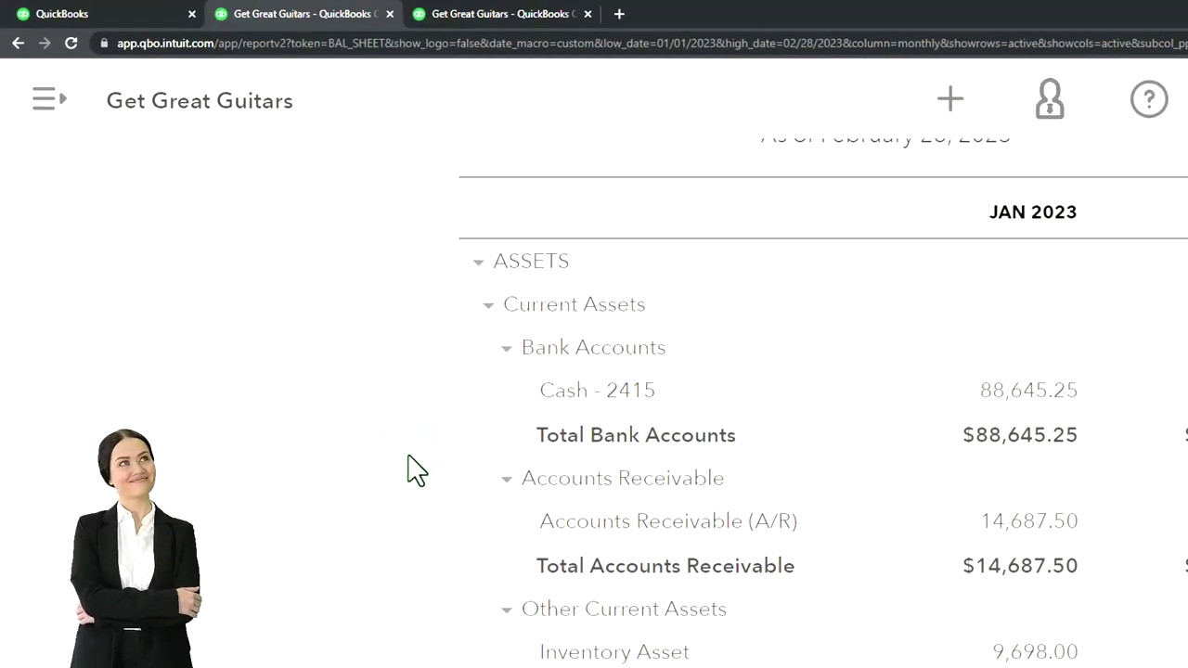
scroll(415, 470, down, 5)
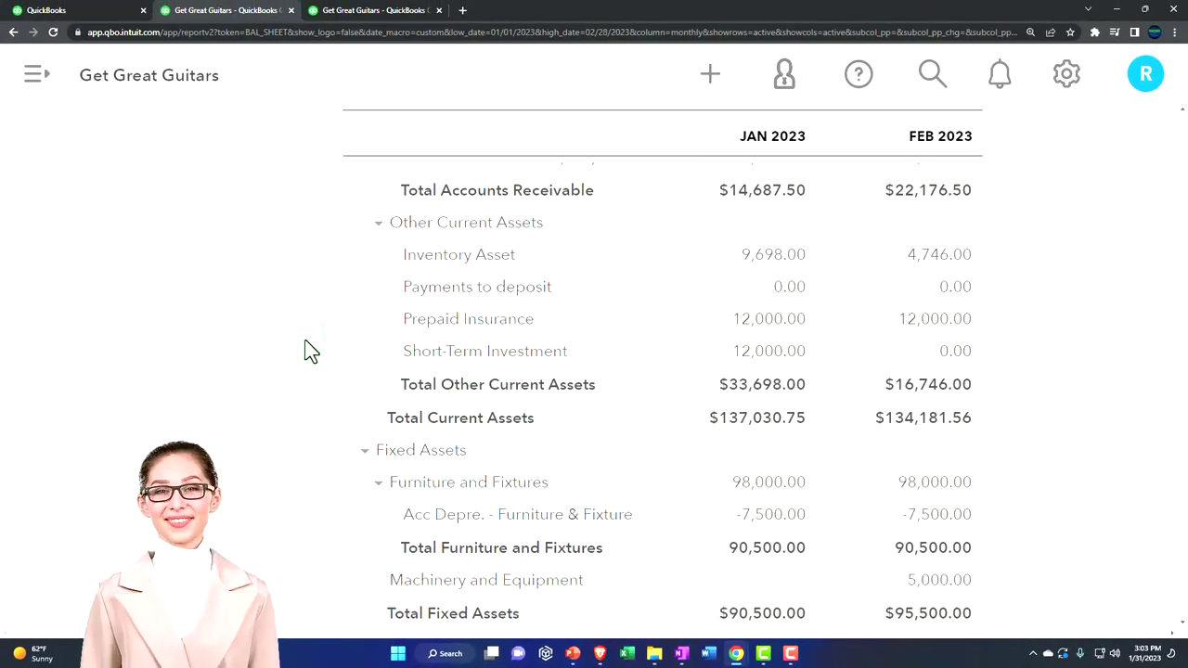
scroll(310, 351, up, 3)
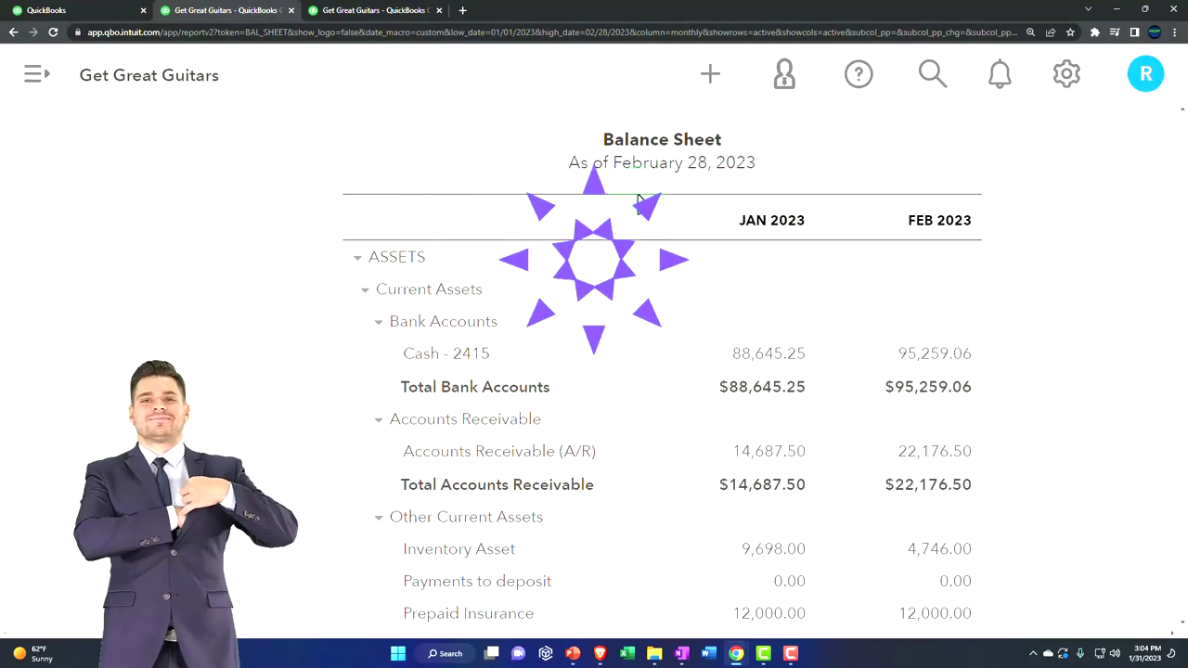
key(ctrl+plus)
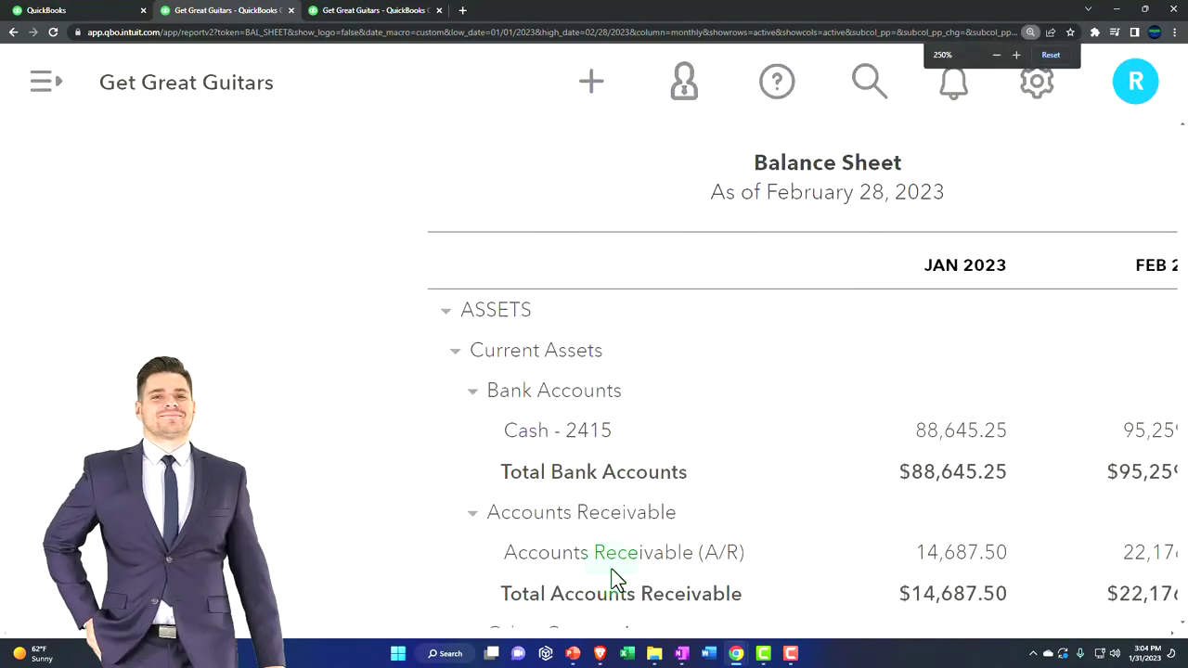
drag(628, 635, 770, 643)
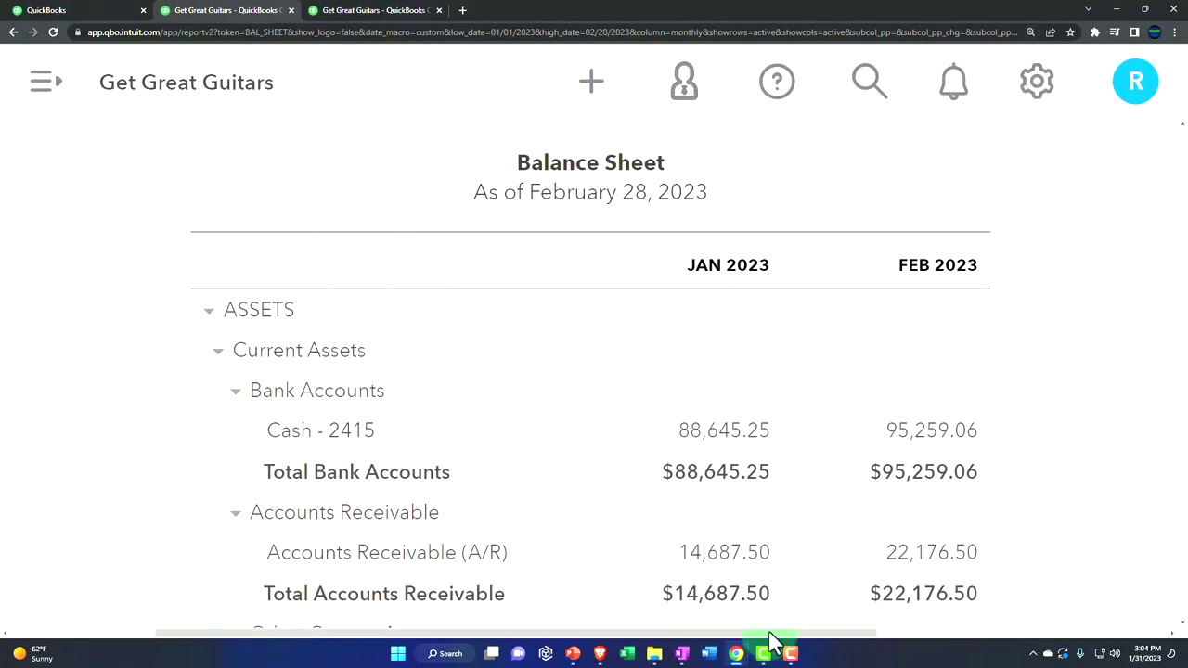
Examine the Accounts Receivable balances by month and relate them to the customer cycle in the OneNote flowchart, returning to the Balance Sheet.
scroll(798, 571, down, 2)
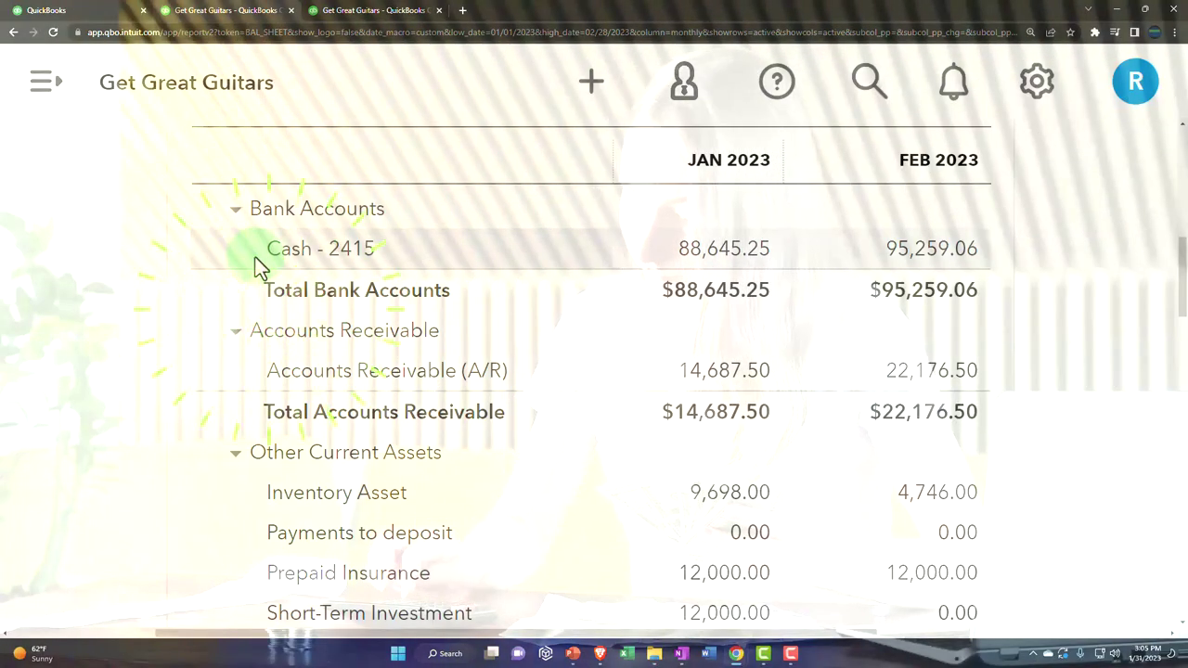
scroll(260, 266, down, 1)
scroll(260, 266, down, 1)
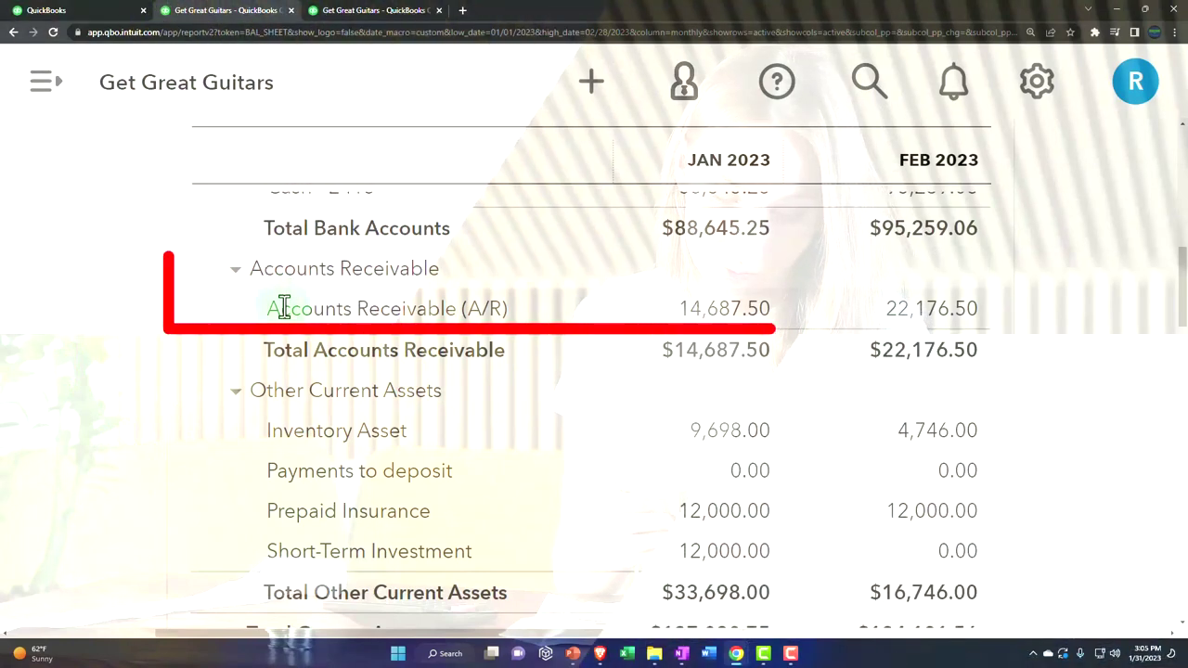
click(680, 655)
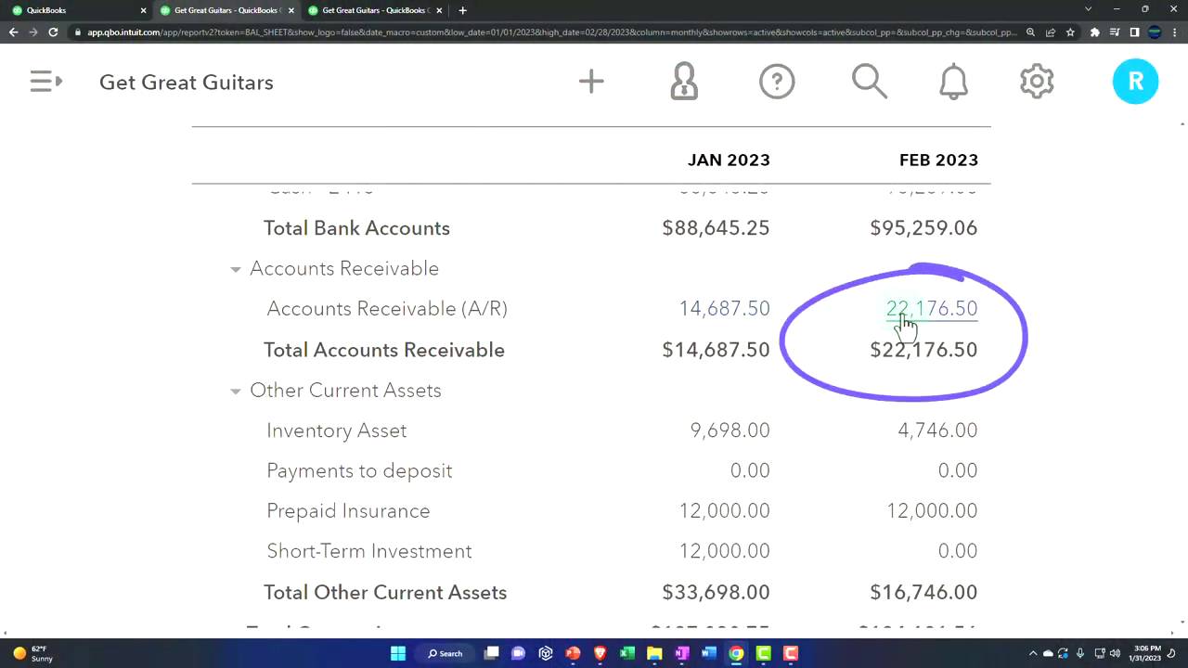
click(684, 654)
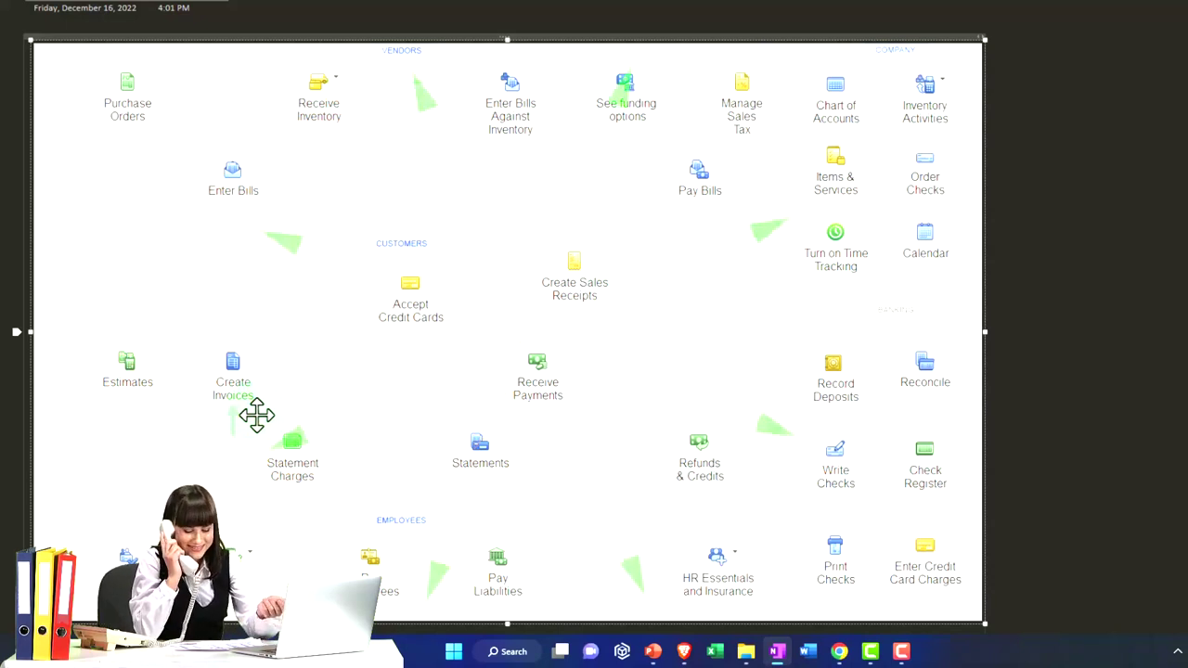
click(1124, 13)
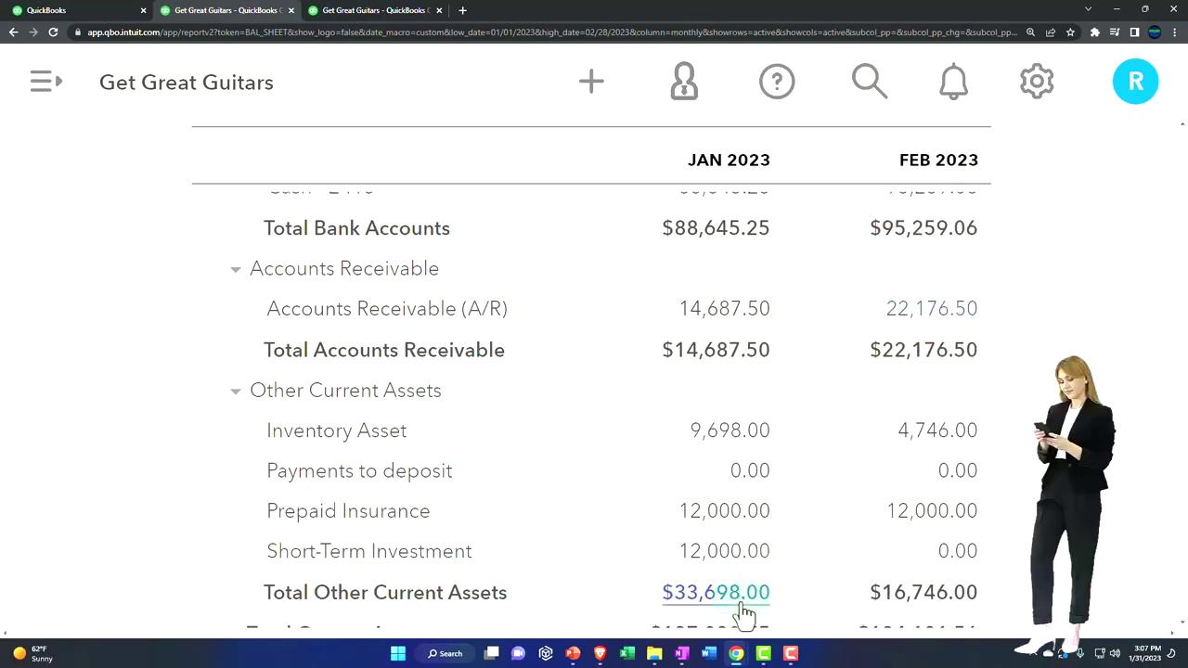
click(684, 655)
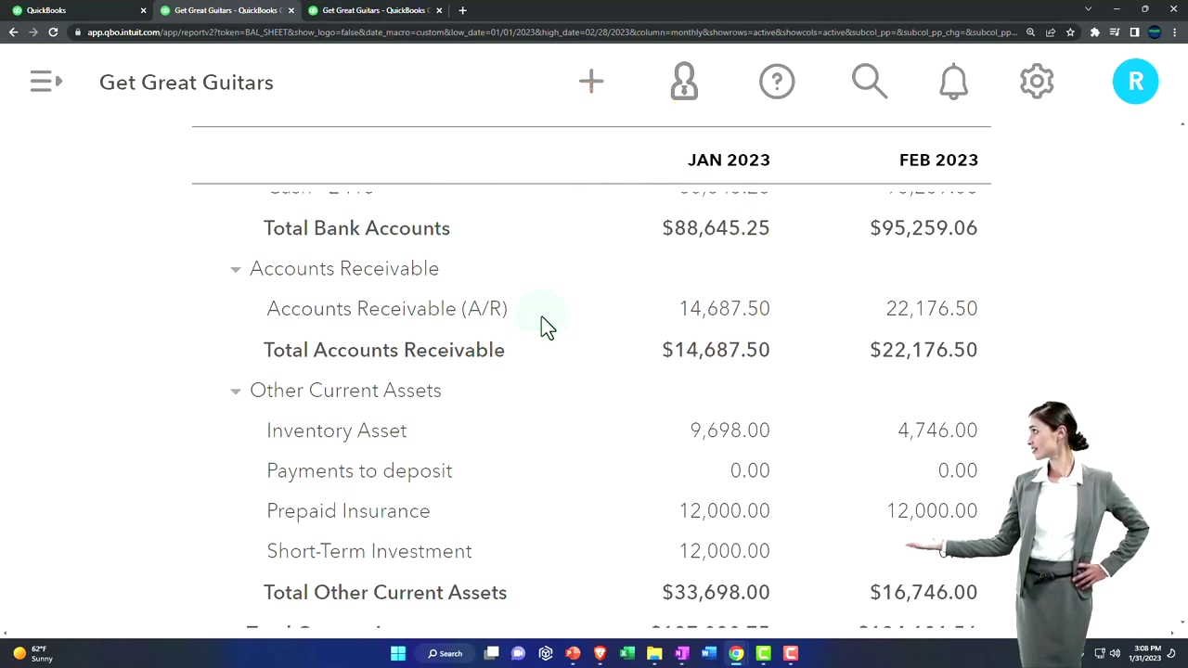
Examine the Inventory Asset line, consult the OneNote flowchart again, and return to the Balance Sheet.
scroll(562, 381, down, 1)
scroll(561, 381, down, 1)
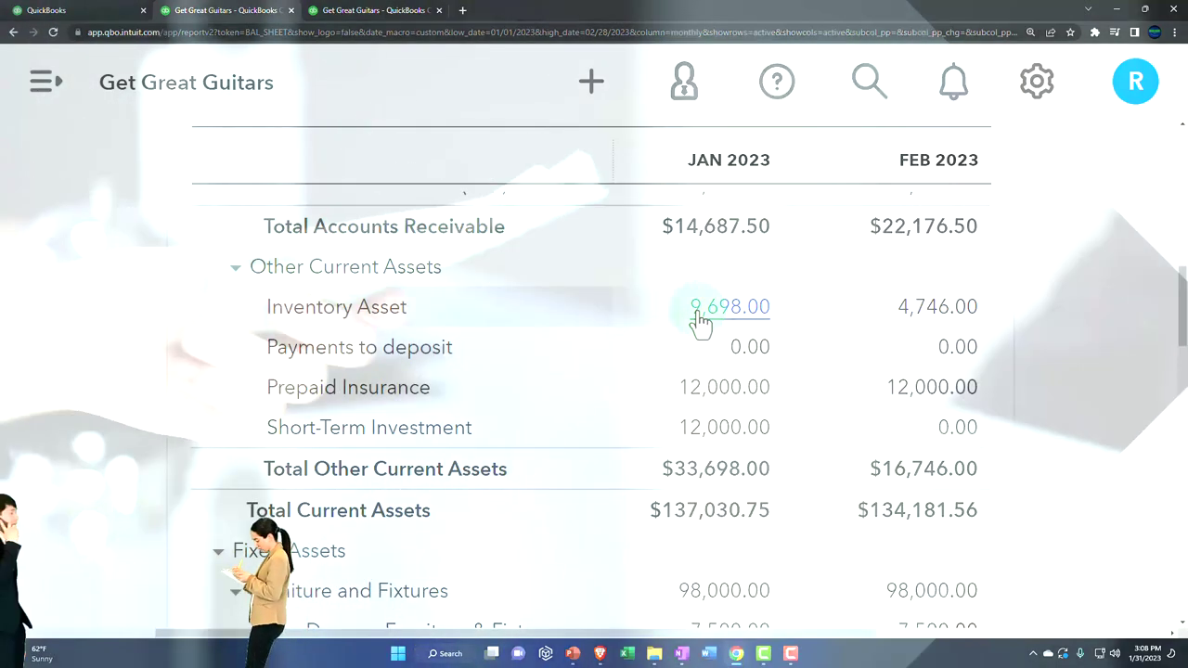
click(682, 653)
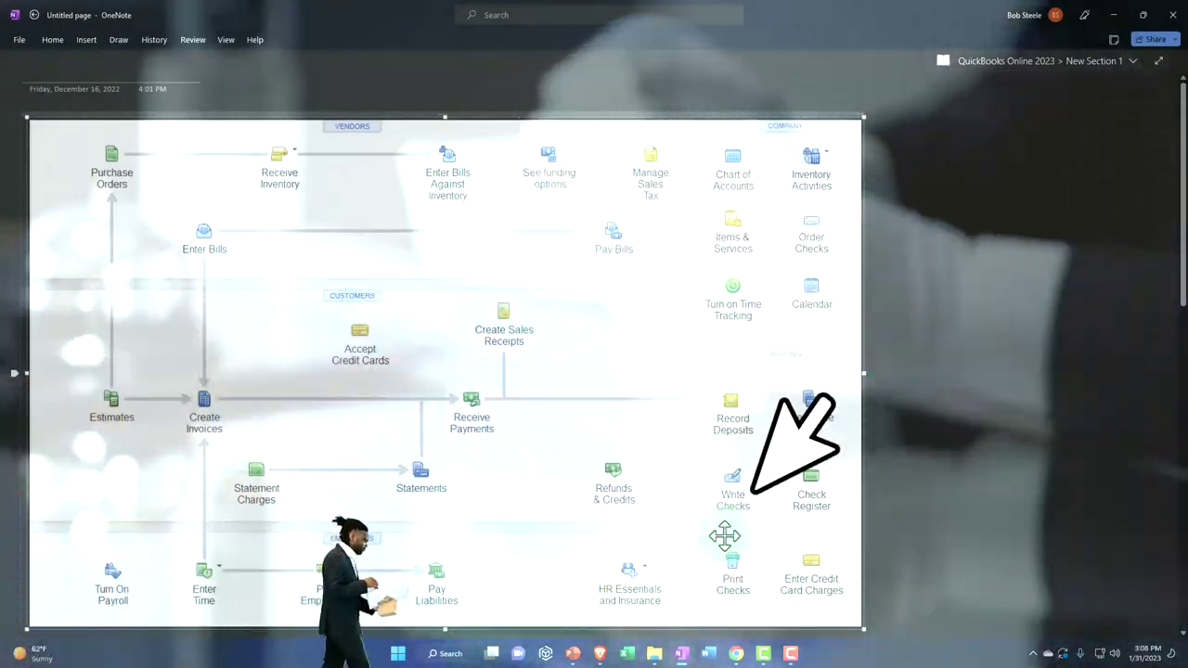
click(724, 536)
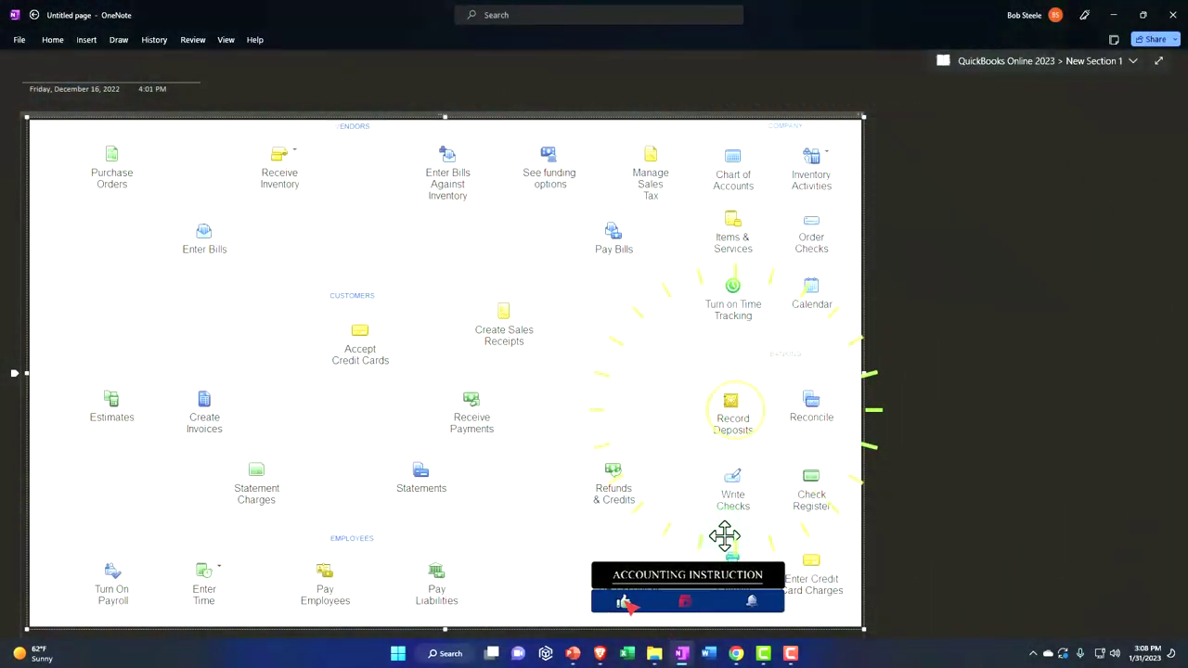
click(1112, 17)
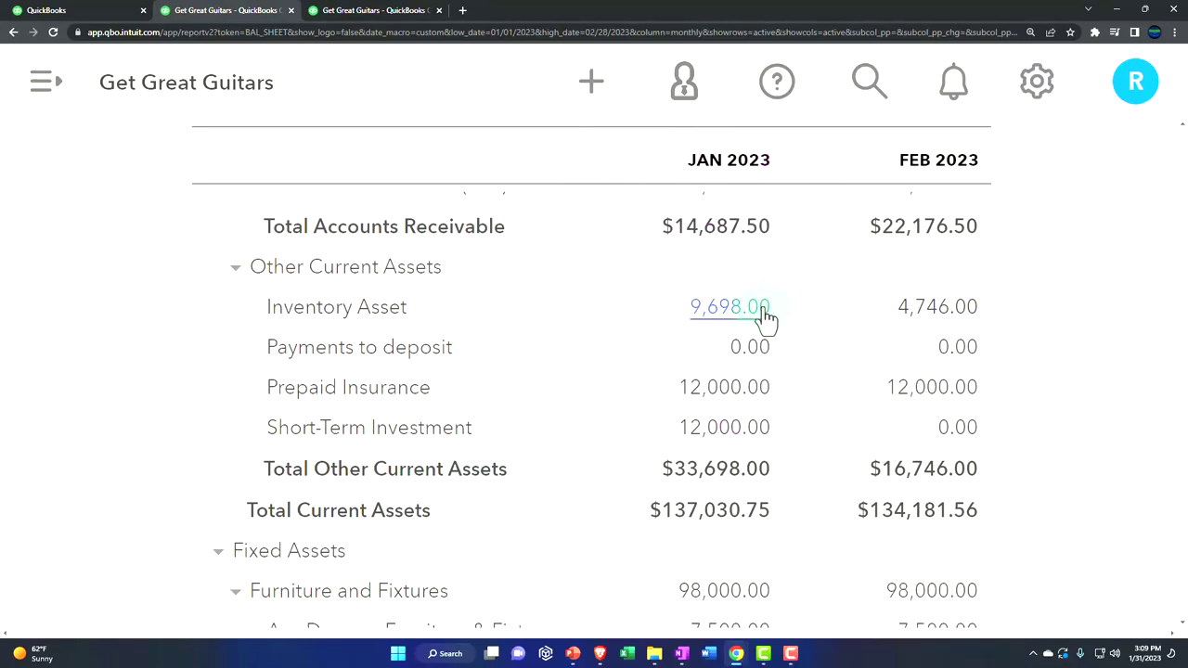
Review the prepaid insurance, short-term investment and fixed asset lines by month, and switch to the Profit and Loss report.
scroll(766, 318, down, 1)
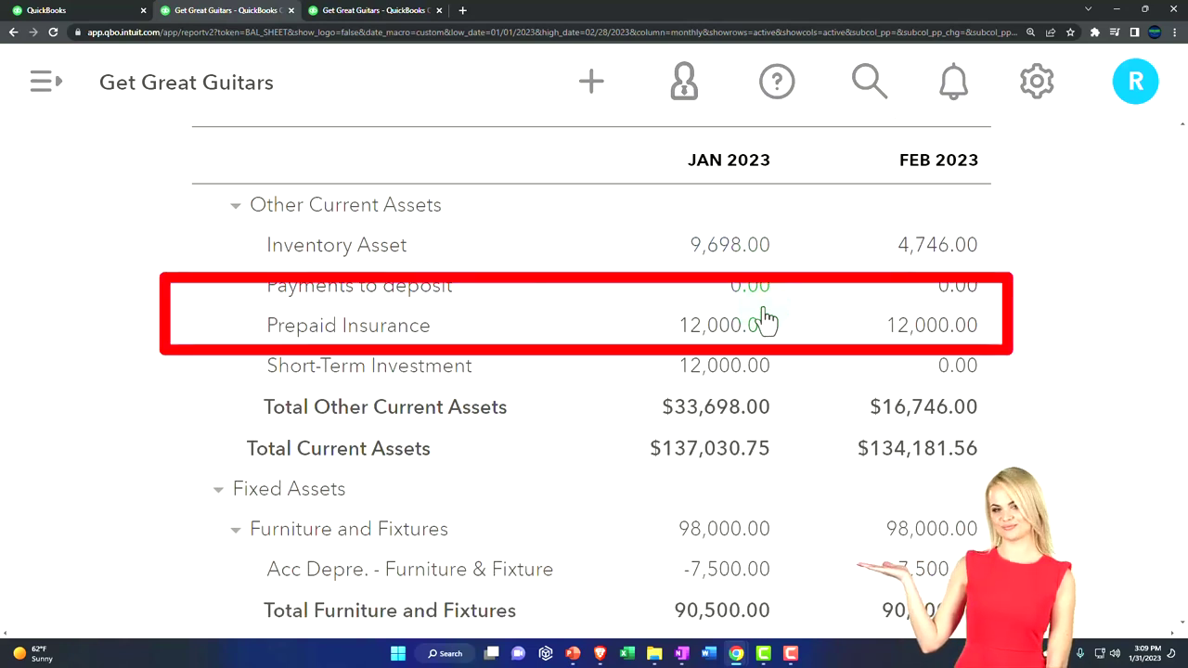
scroll(765, 319, down, 2)
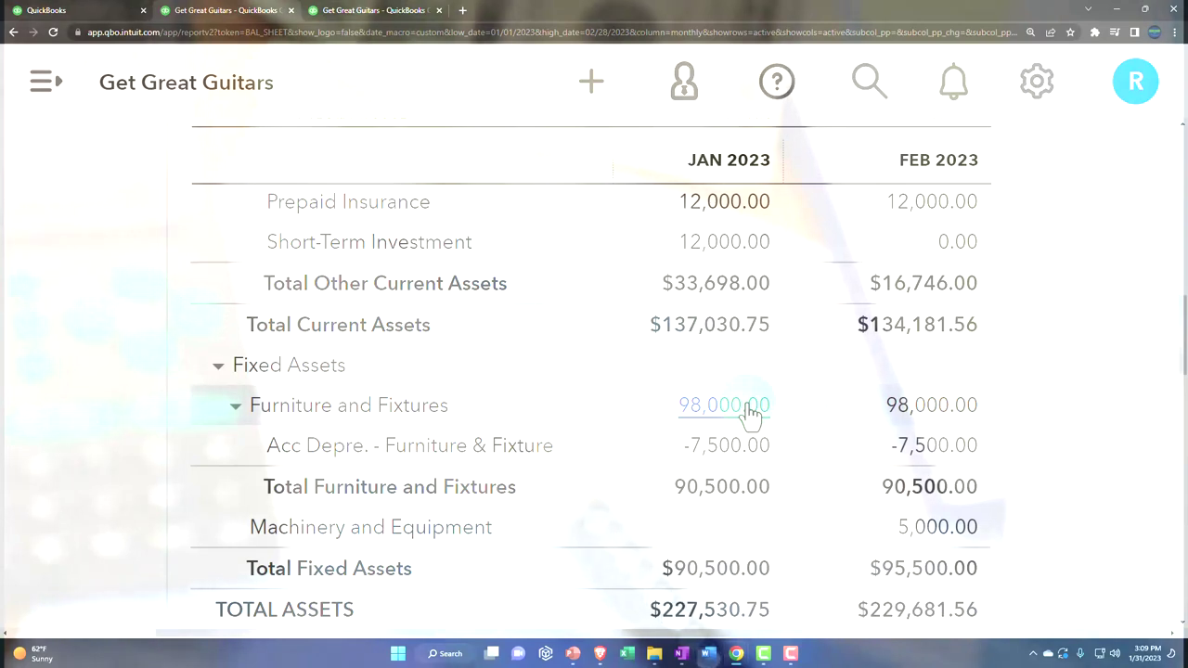
click(749, 408)
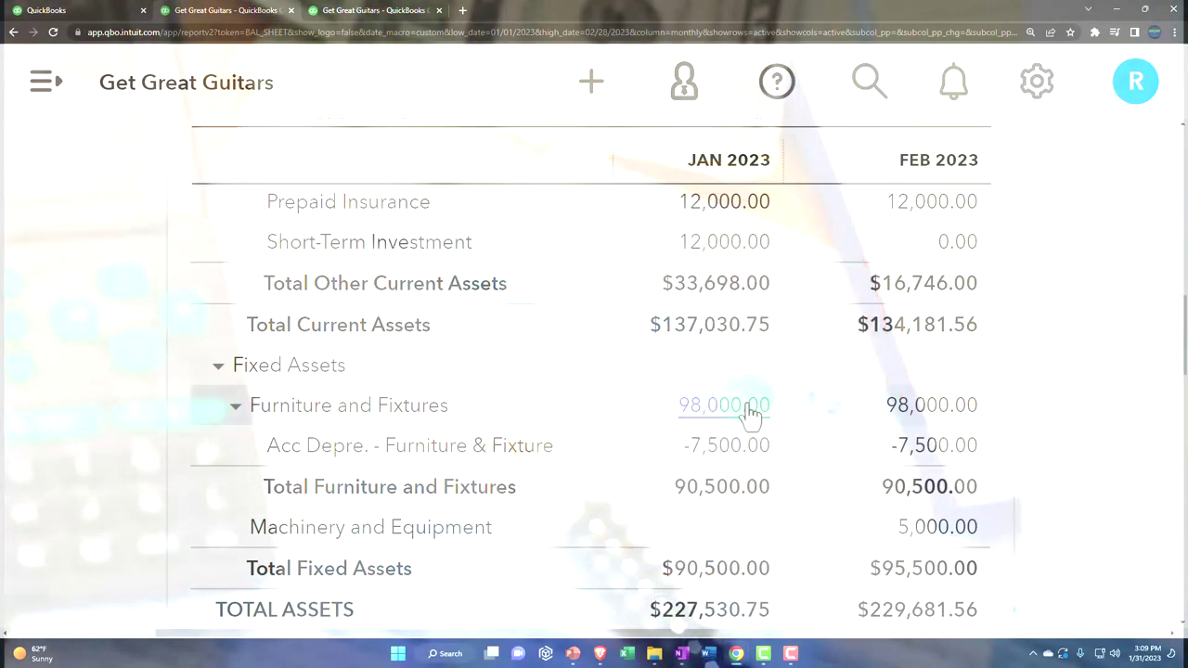
click(393, 10)
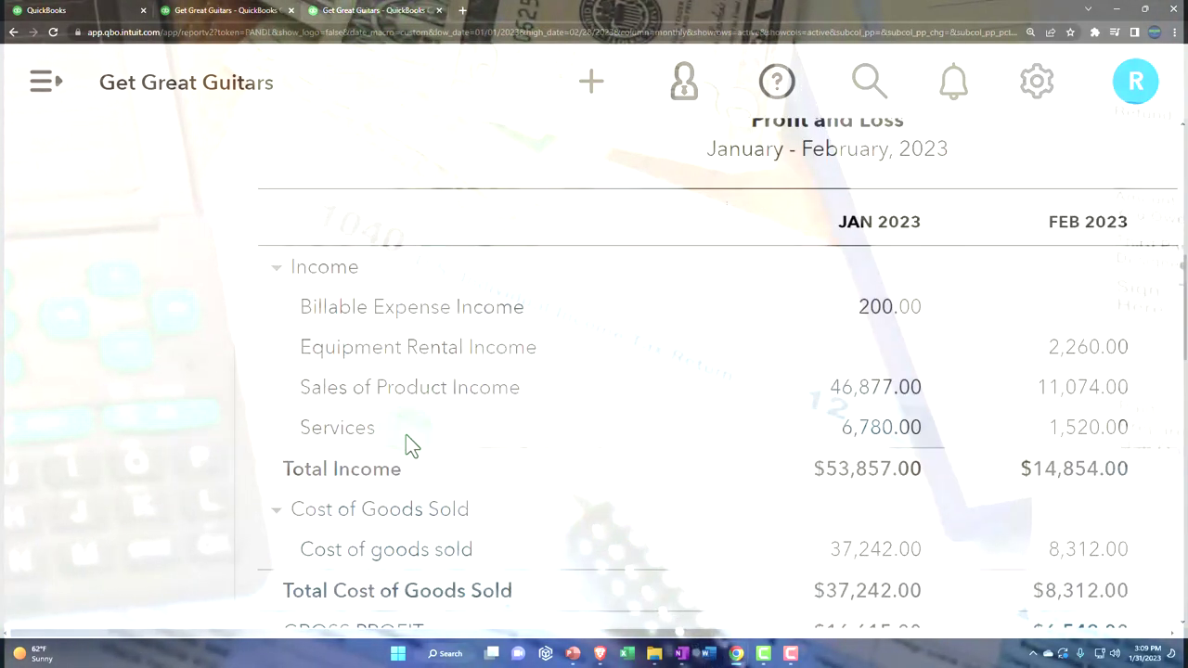
Review the Profit and Loss from income to net income, reducing the page to 200% with the January, February and Total columns in view.
scroll(674, 471, down, 5)
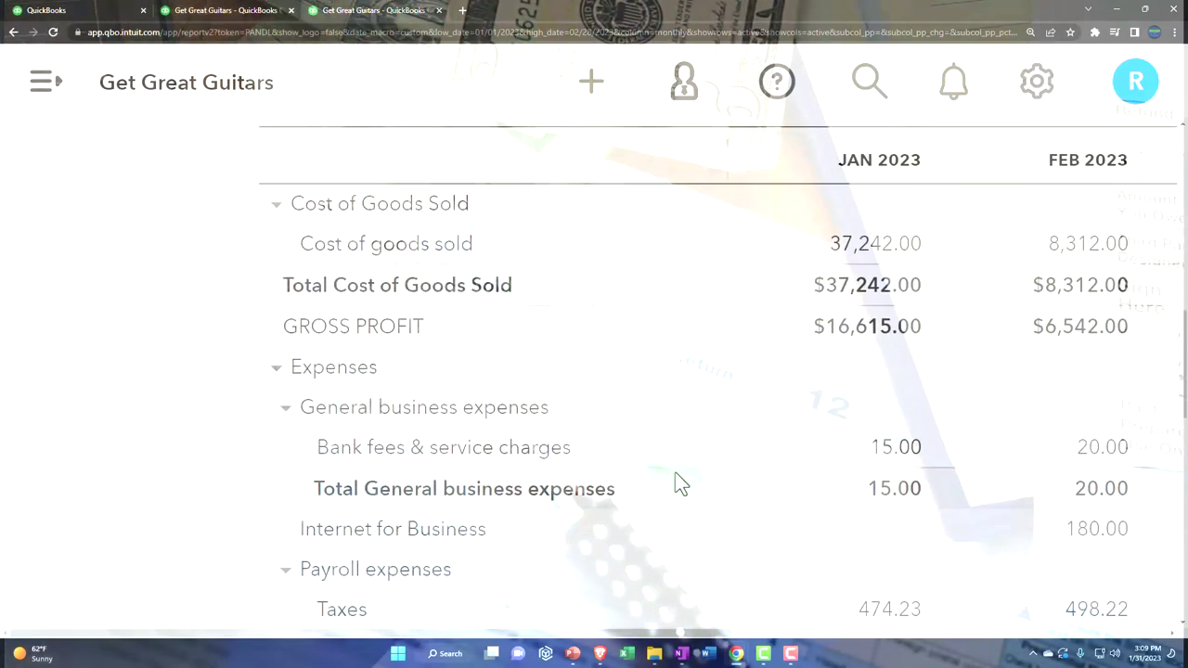
scroll(767, 543, down, 2)
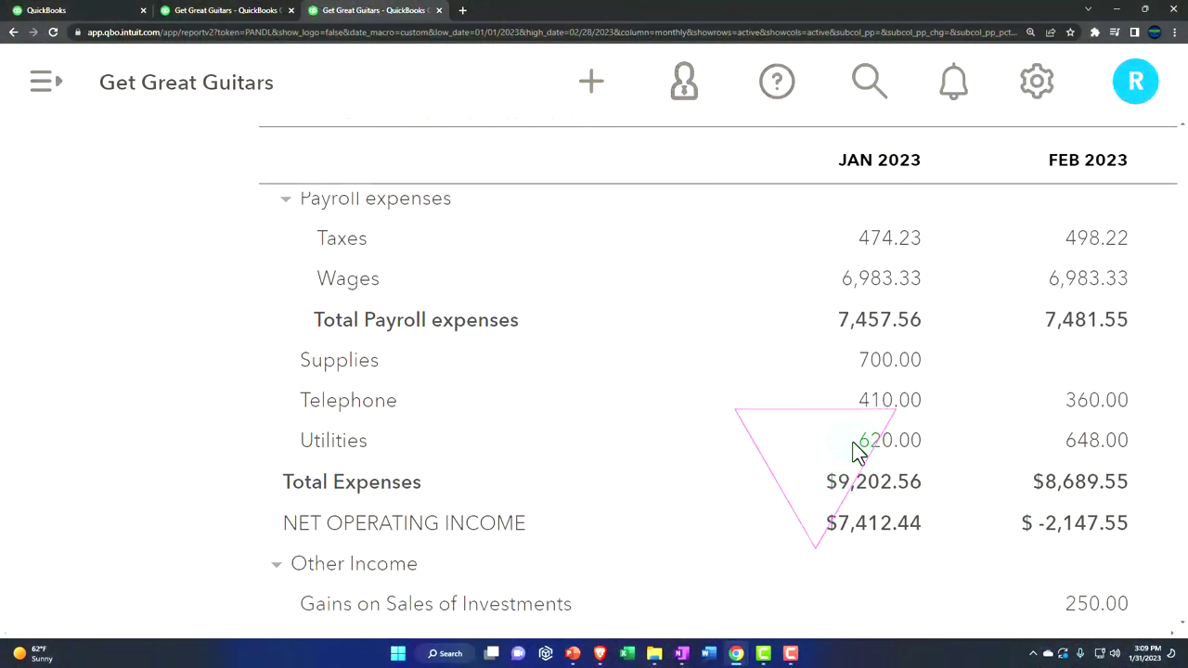
drag(730, 635, 883, 639)
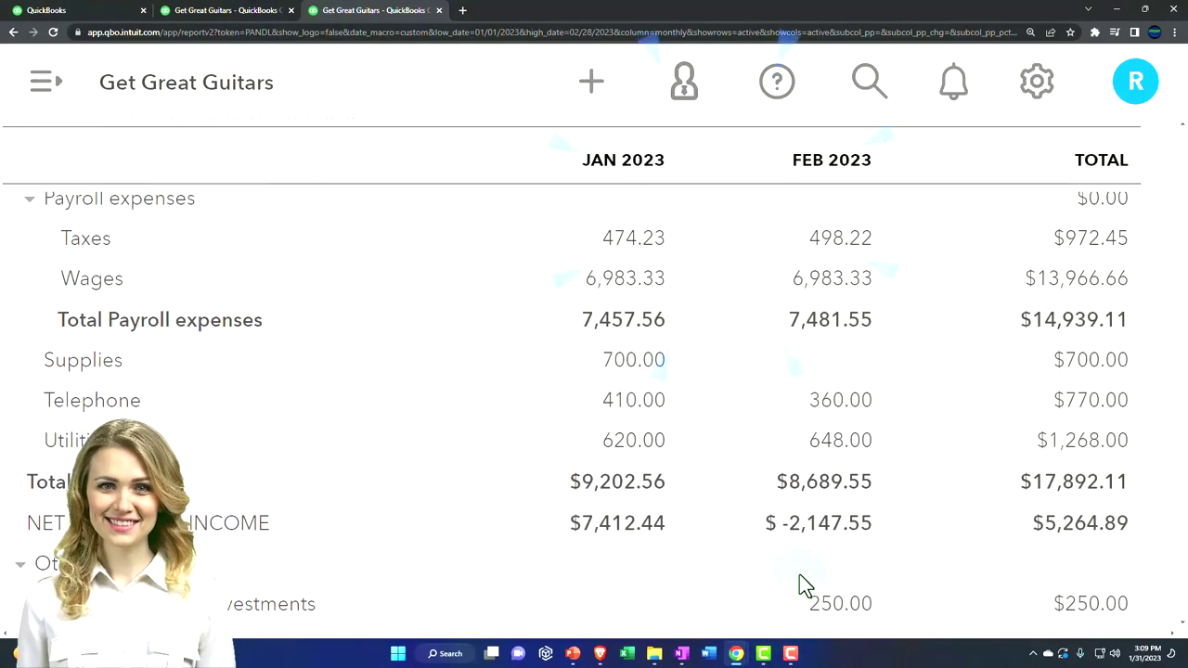
key(ctrl+minus)
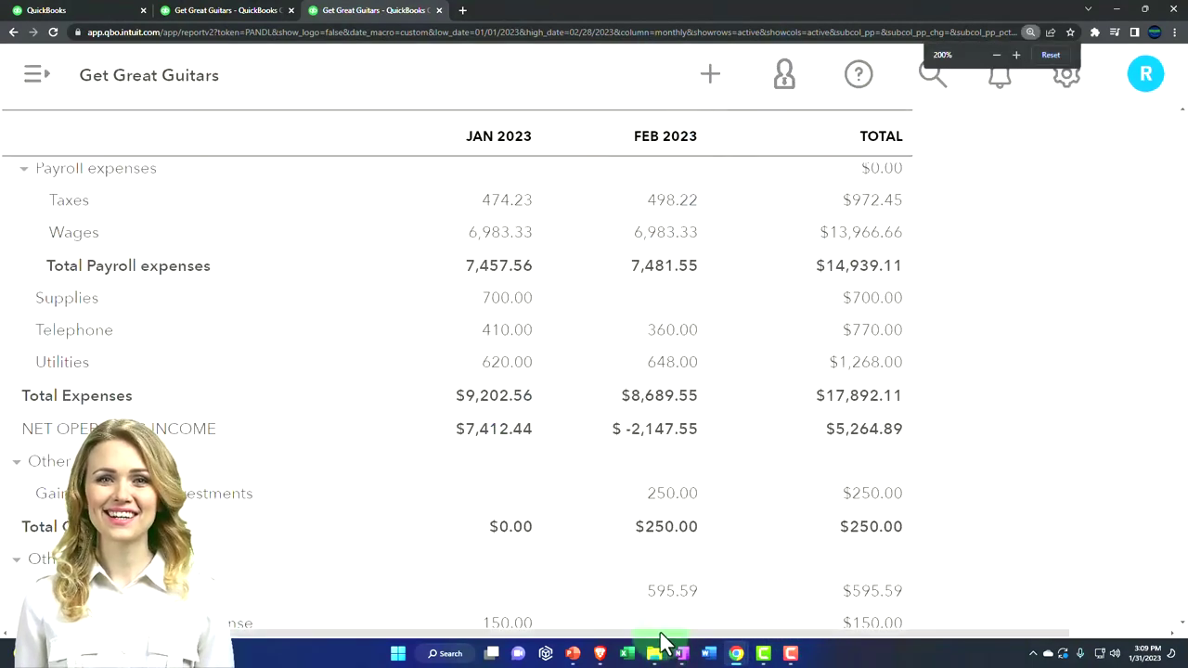
drag(659, 636, 629, 641)
scroll(641, 543, down, 2)
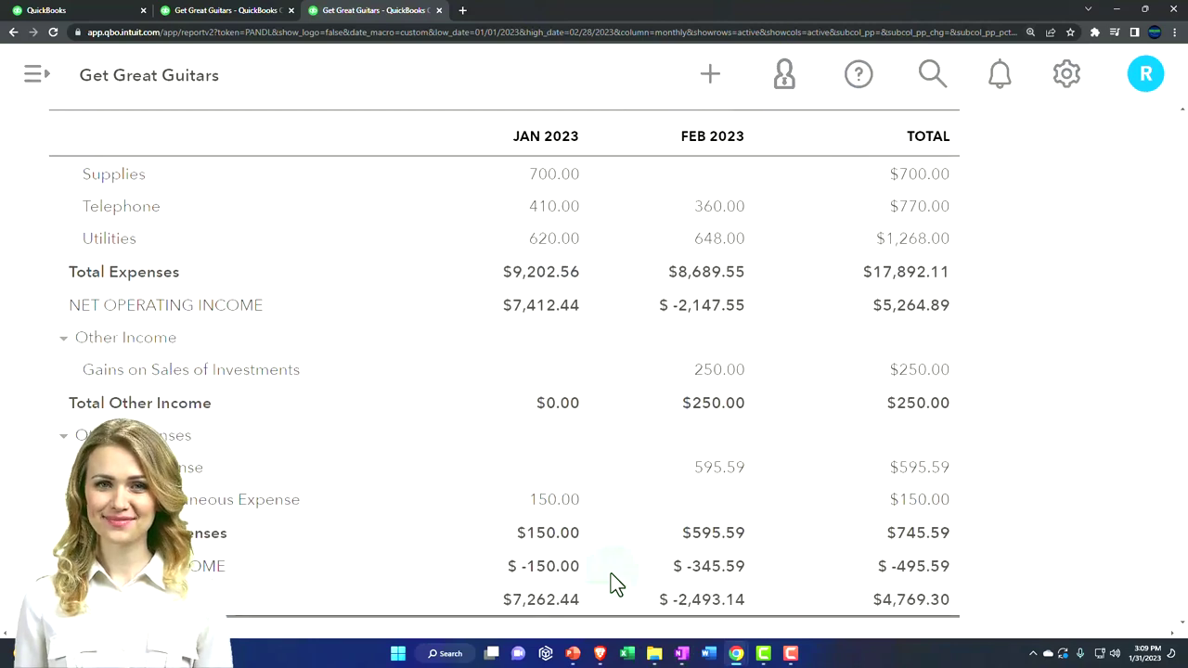
scroll(605, 583, down, 1)
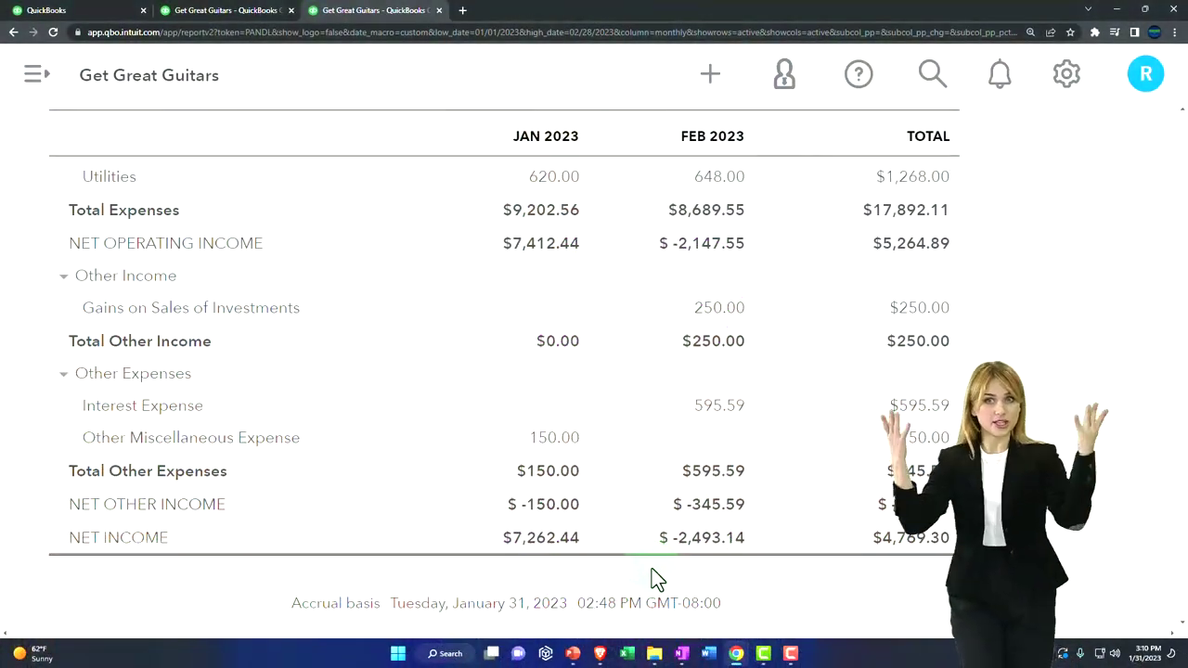
Compare the Balance Sheet's accumulated depreciation and prepaid insurance lines with the Profit and Loss expenses, and return to the Balance Sheet.
click(238, 10)
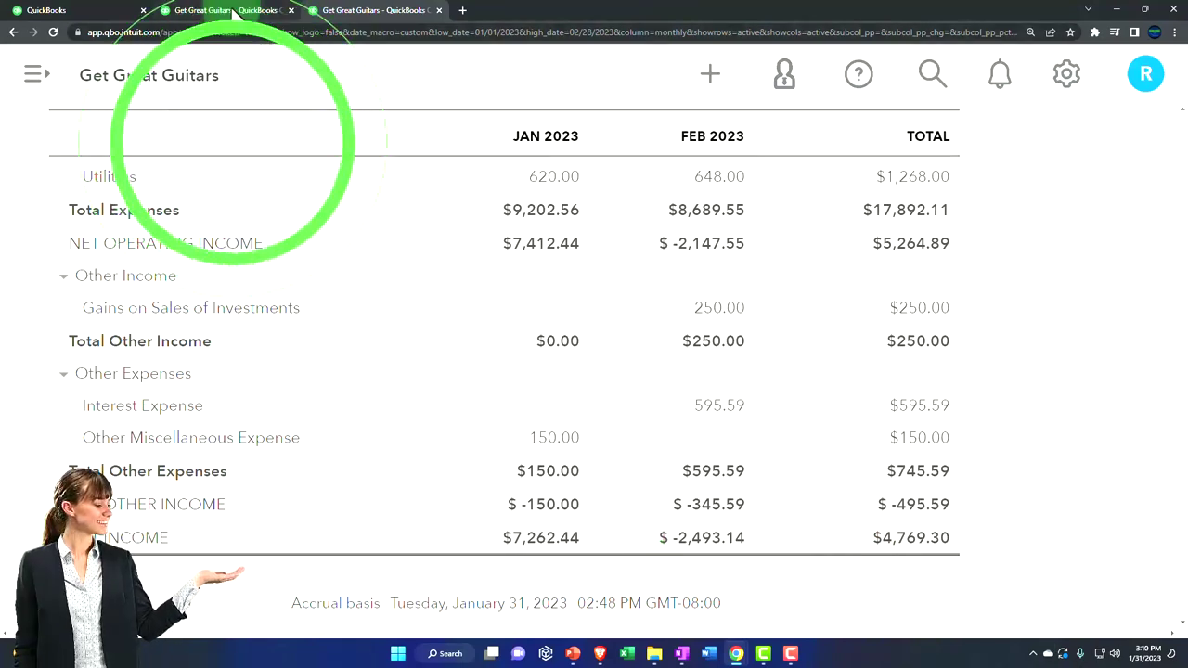
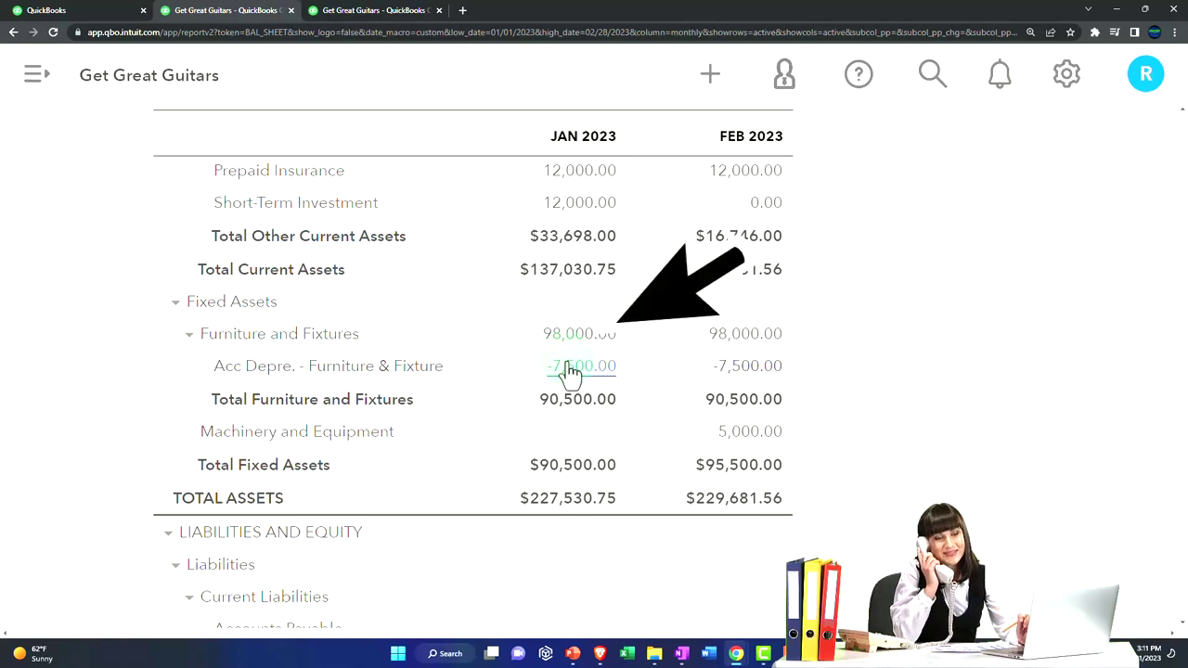
click(571, 371)
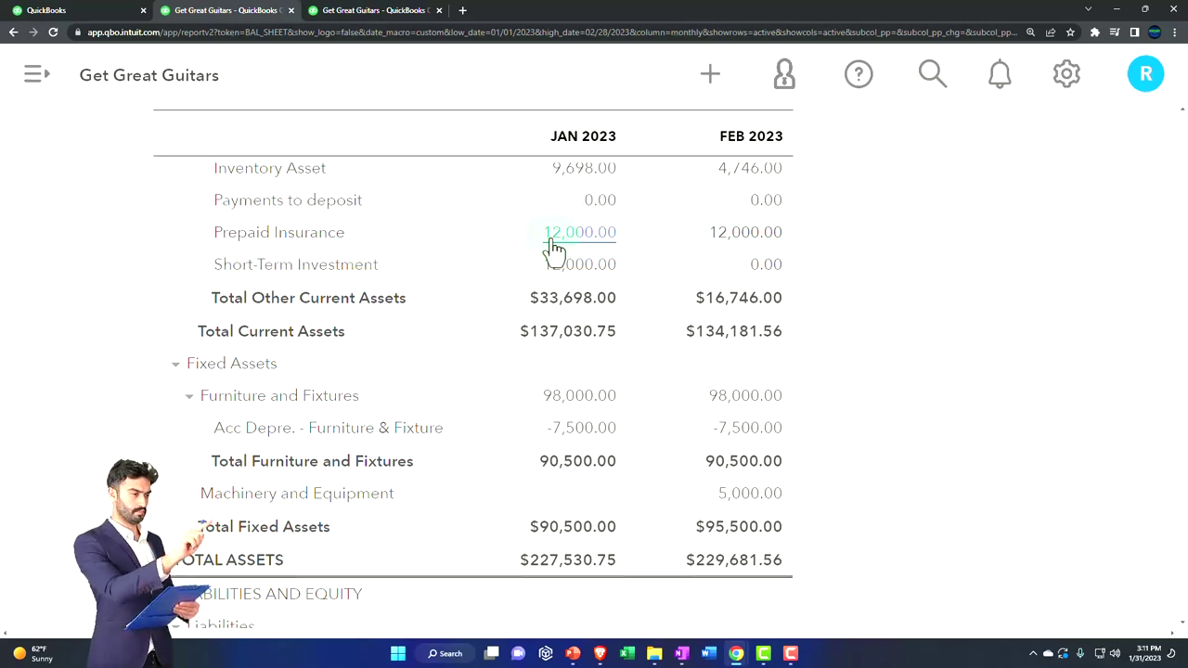
click(384, 9)
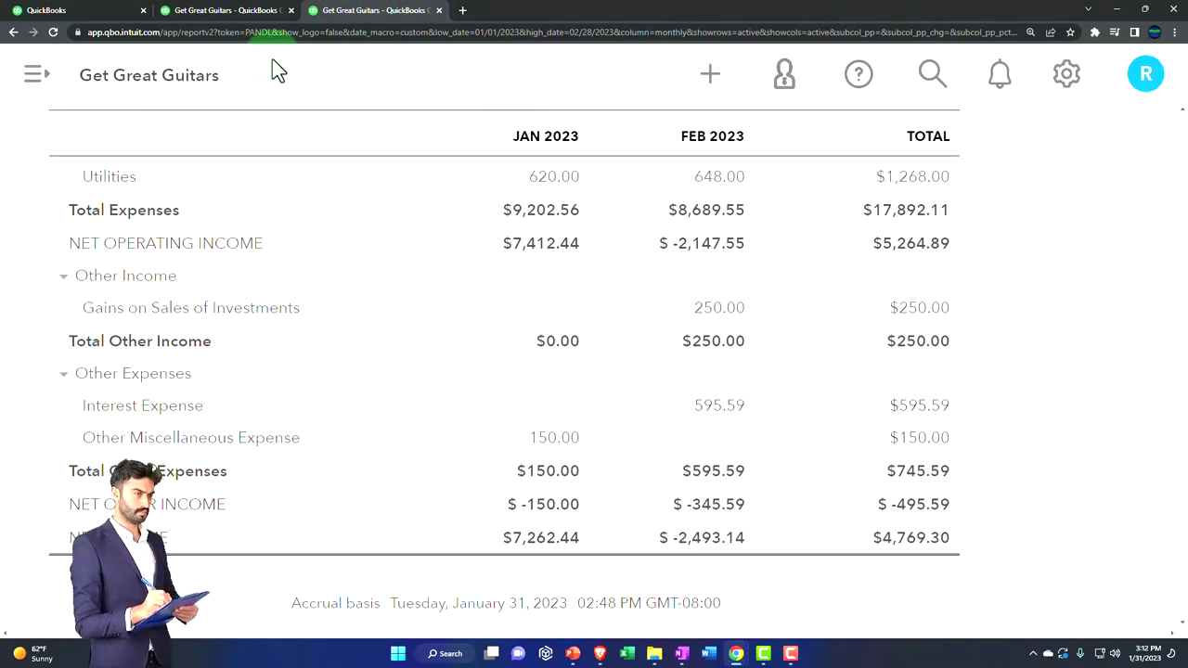
click(237, 11)
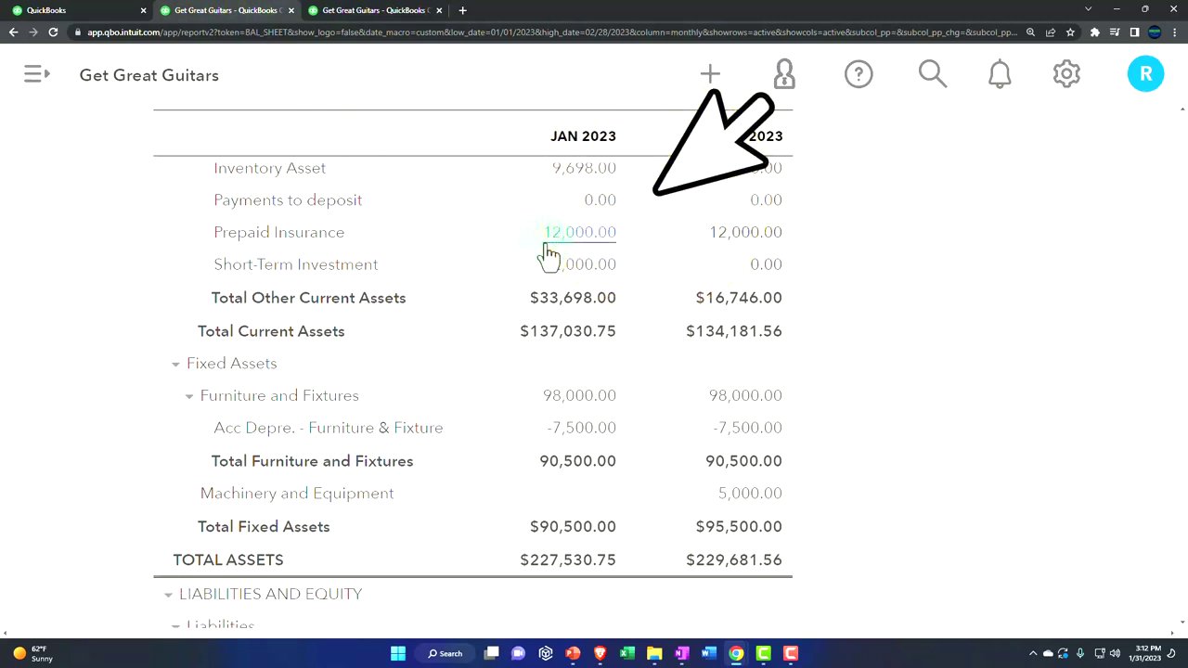
click(389, 13)
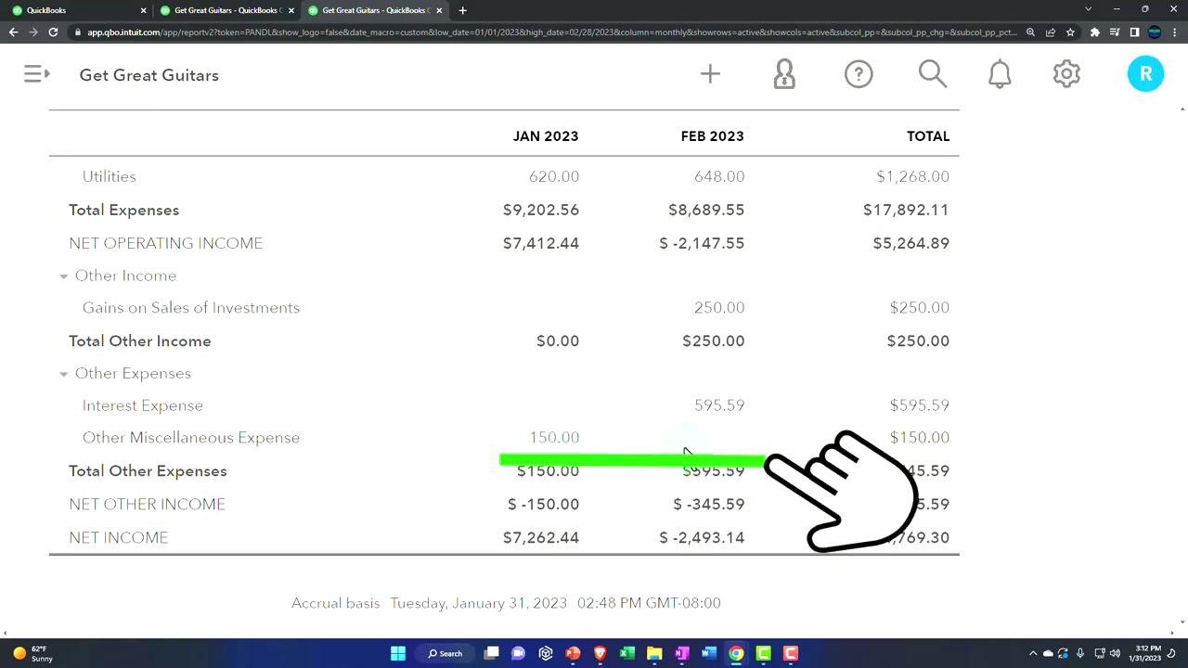
click(263, 17)
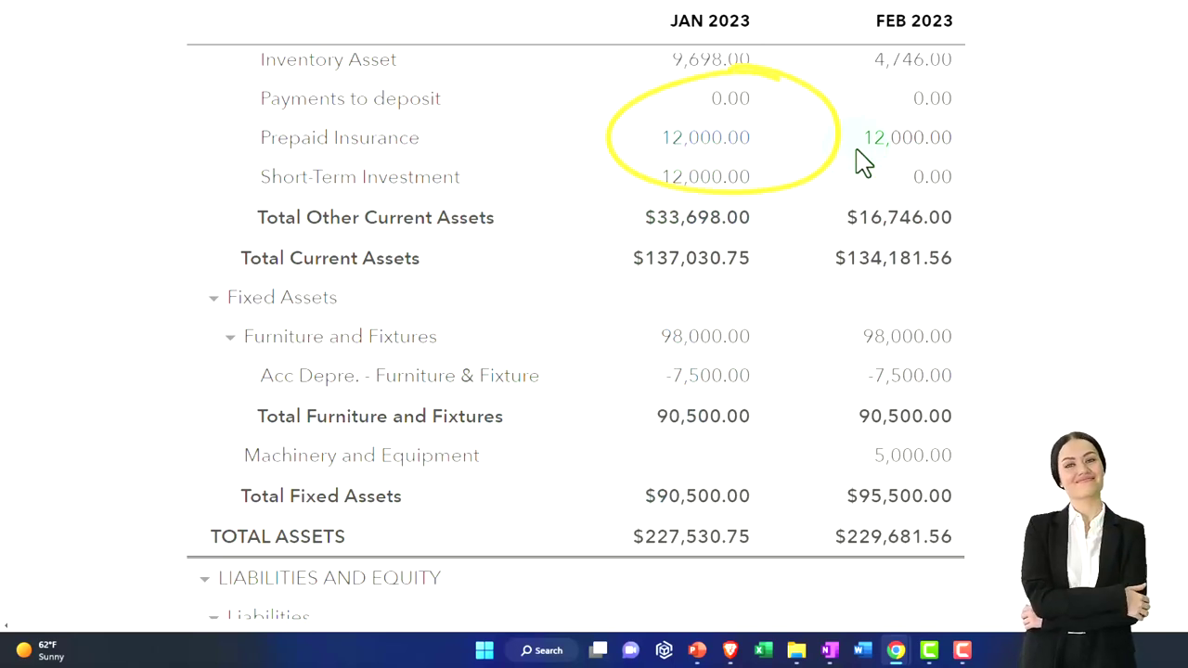
Examine the Balance Sheet's total assets, Accounts Payable, Visa credit card and California Department of Tax liability lines by month.
scroll(861, 163, down, 3)
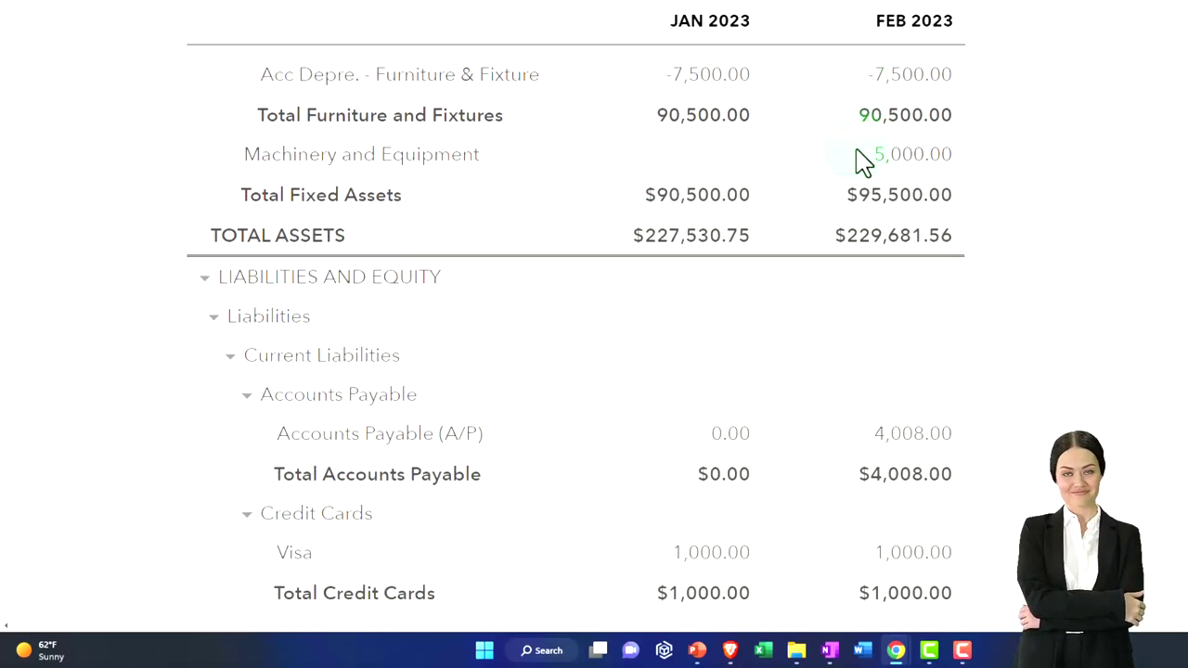
scroll(861, 162, down, 1)
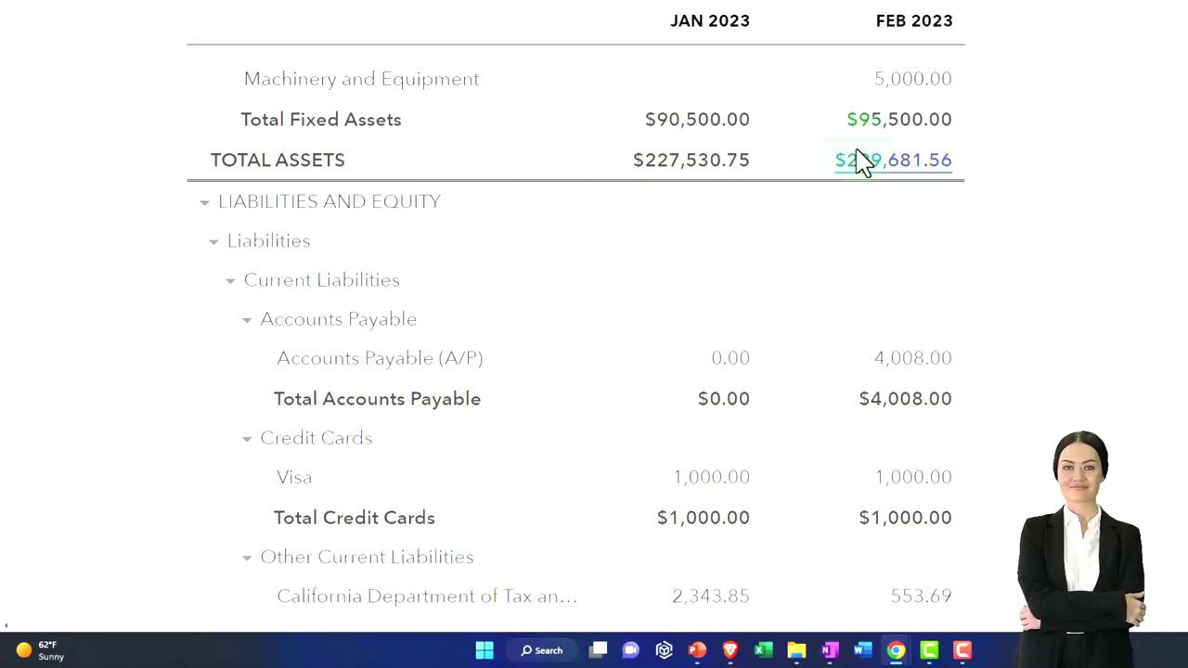
scroll(861, 162, down, 1)
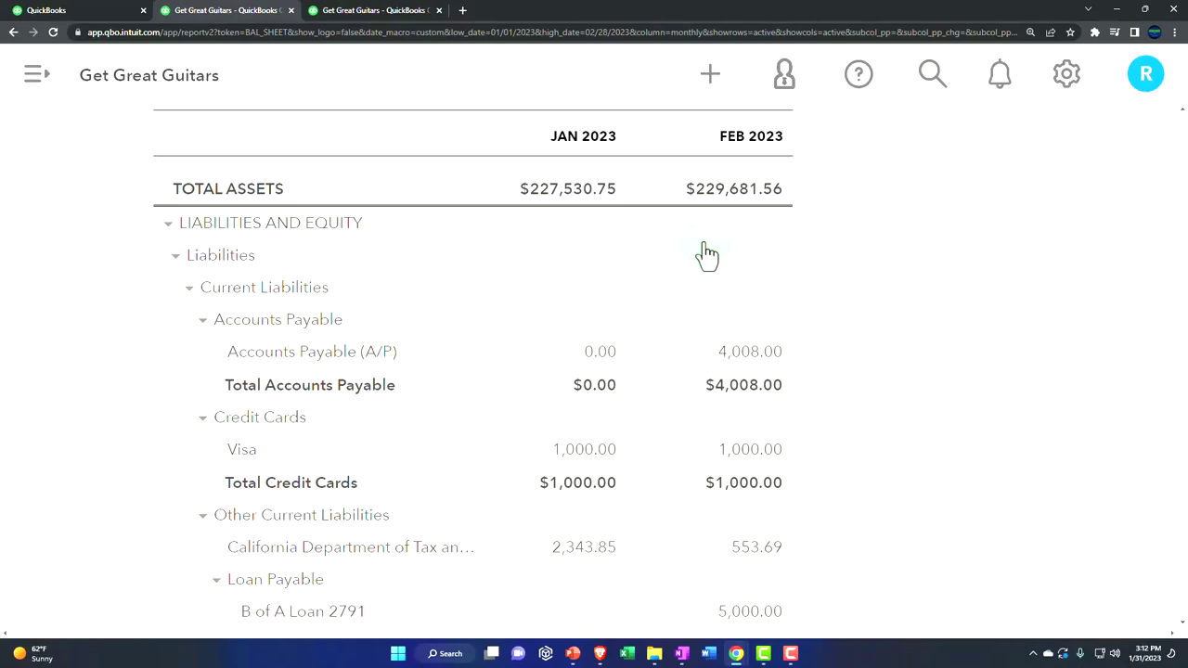
scroll(707, 253, down, 1)
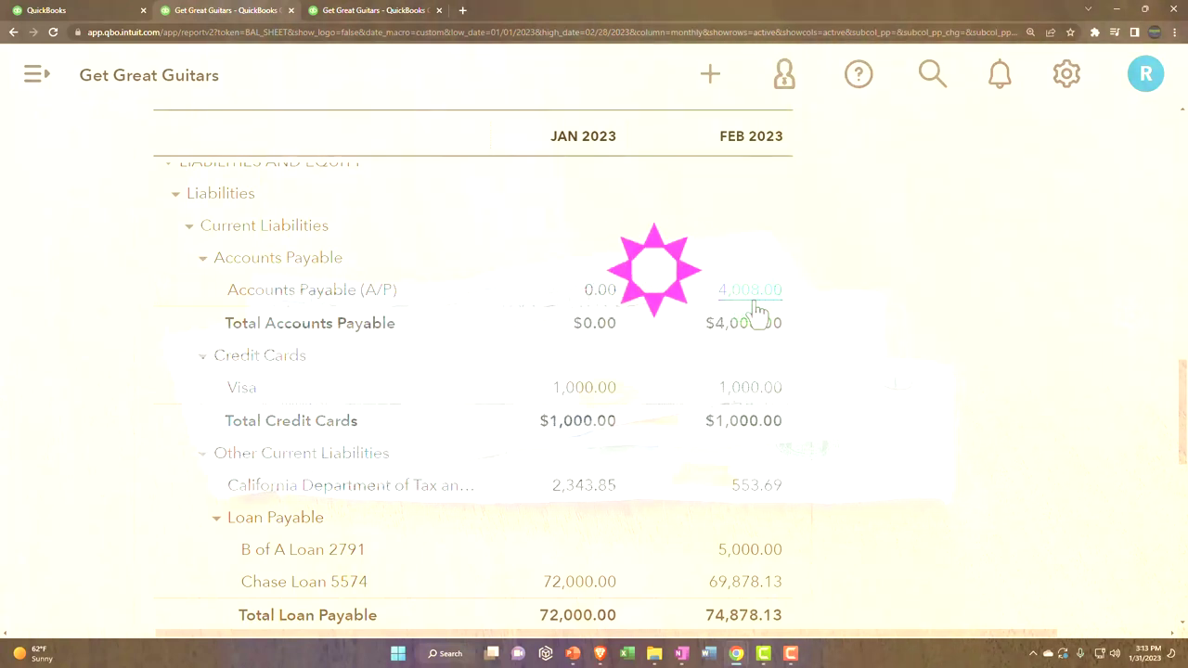
scroll(756, 311, down, 1)
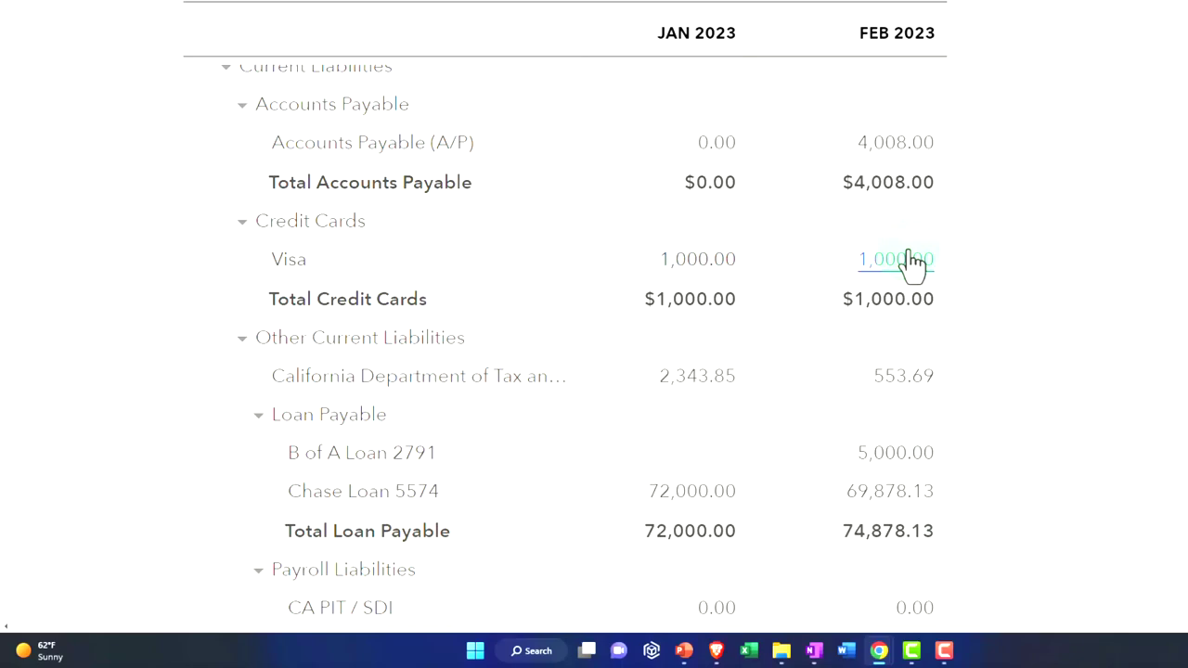
scroll(912, 261, down, 1)
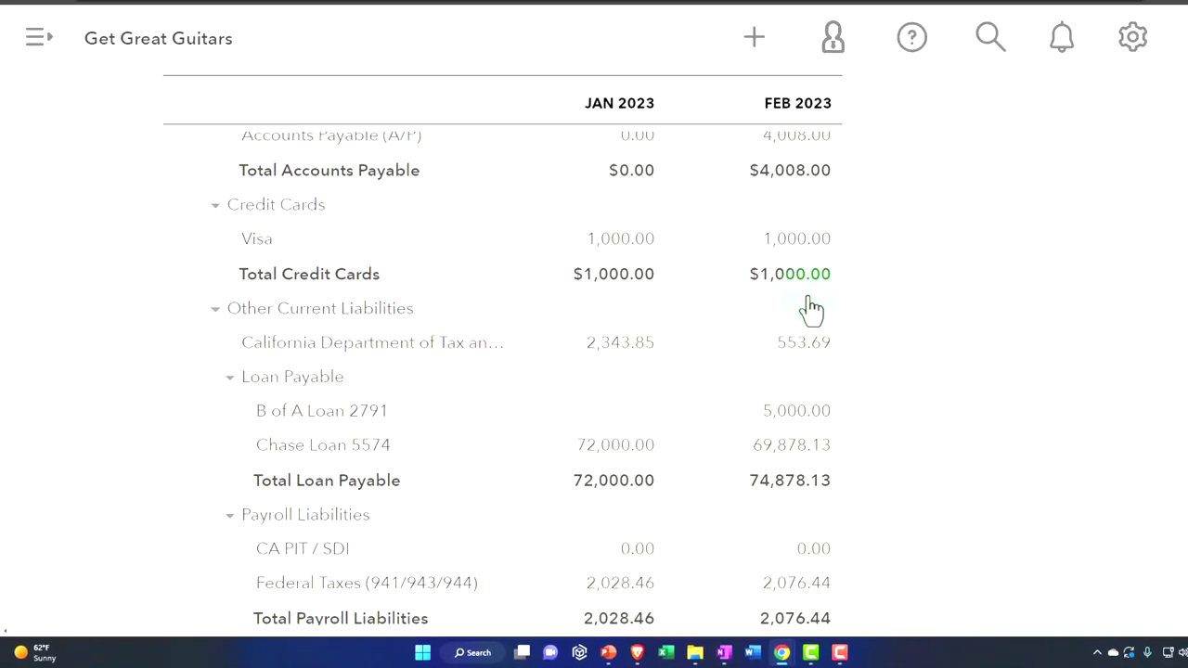
scroll(810, 310, down, 2)
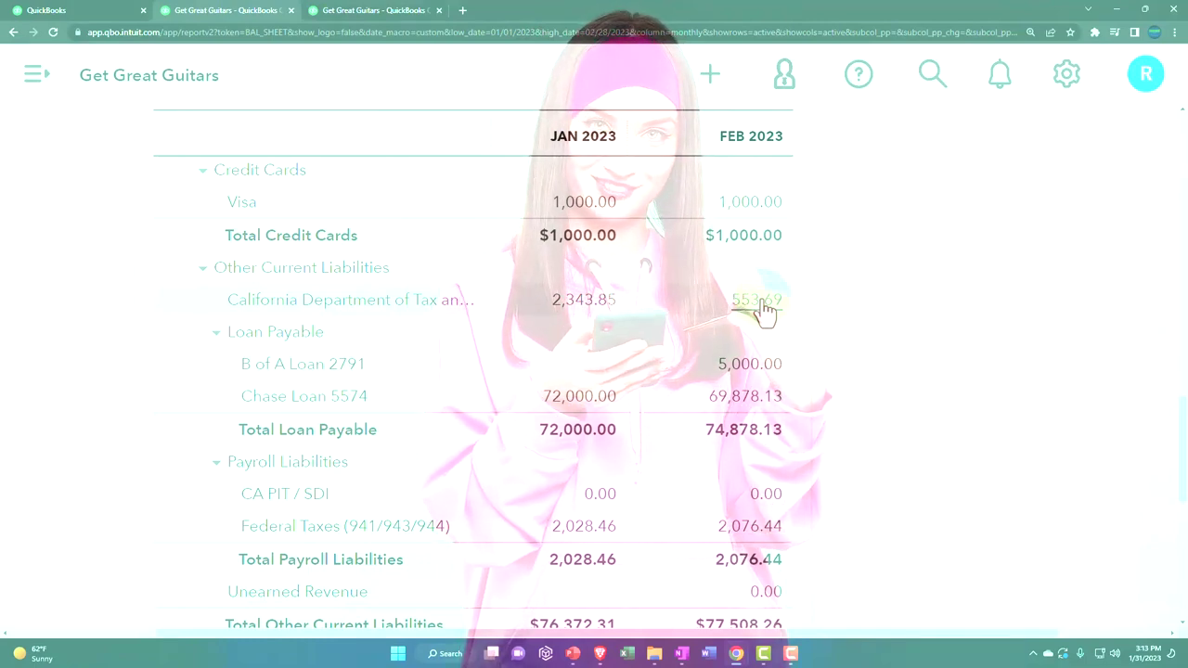
scroll(763, 311, down, 1)
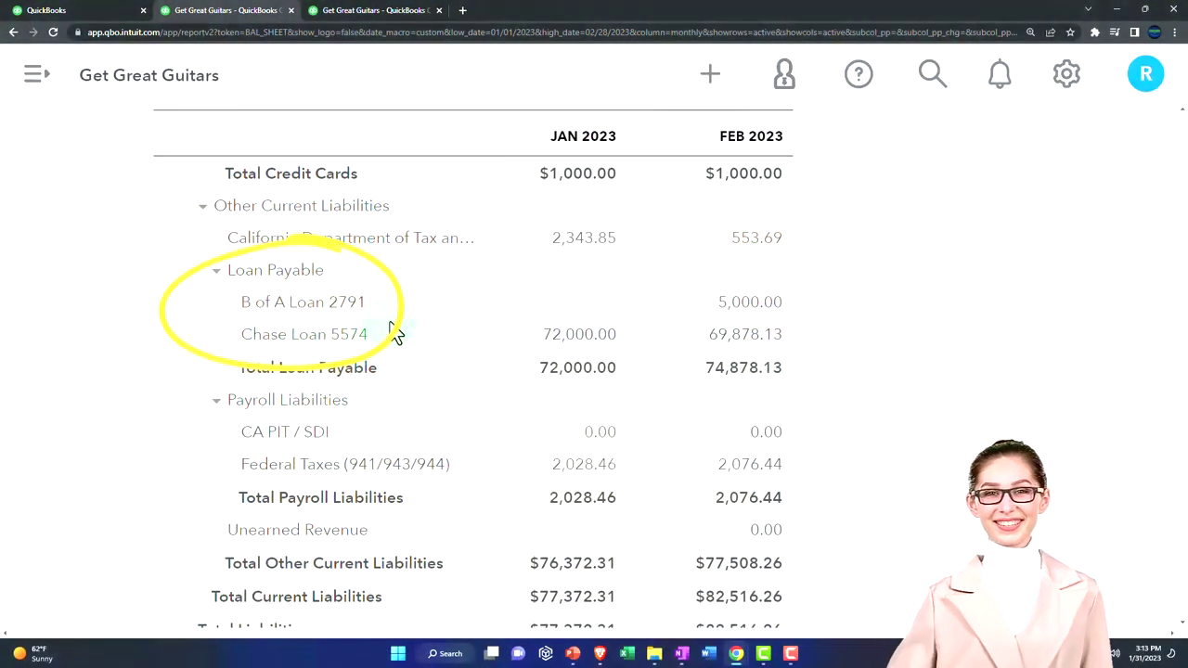
Collapse and re-expand the Loan Payable group, and examine the individual loan and payroll liability lines by month.
click(216, 271)
click(216, 271)
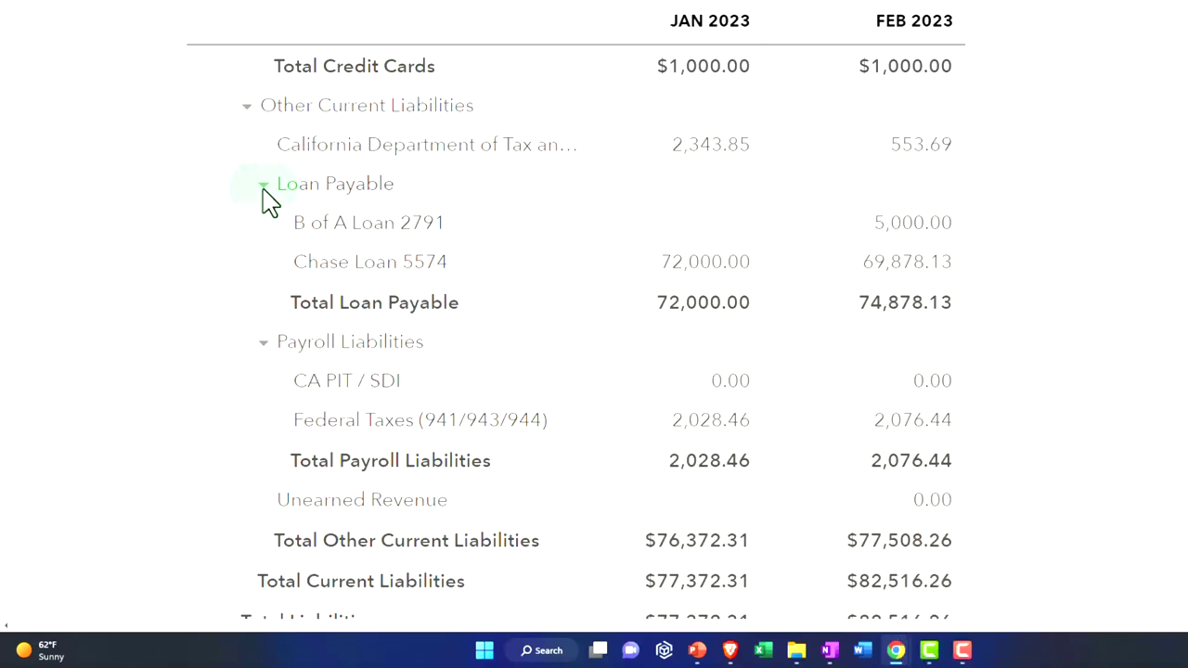
click(263, 189)
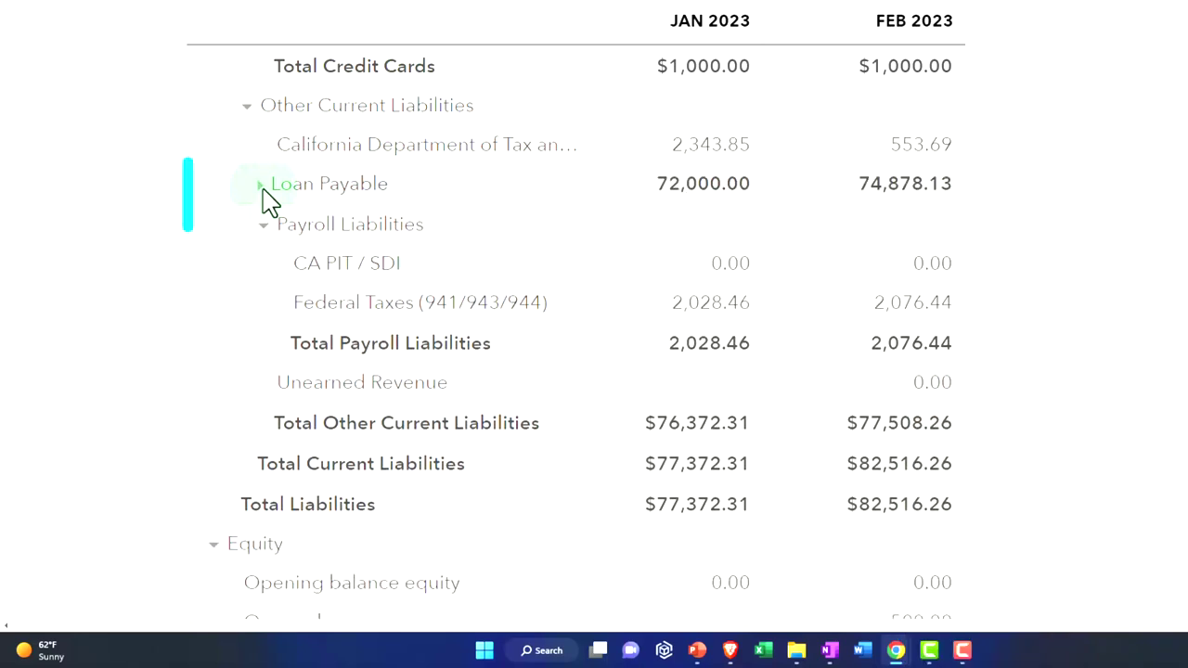
click(263, 186)
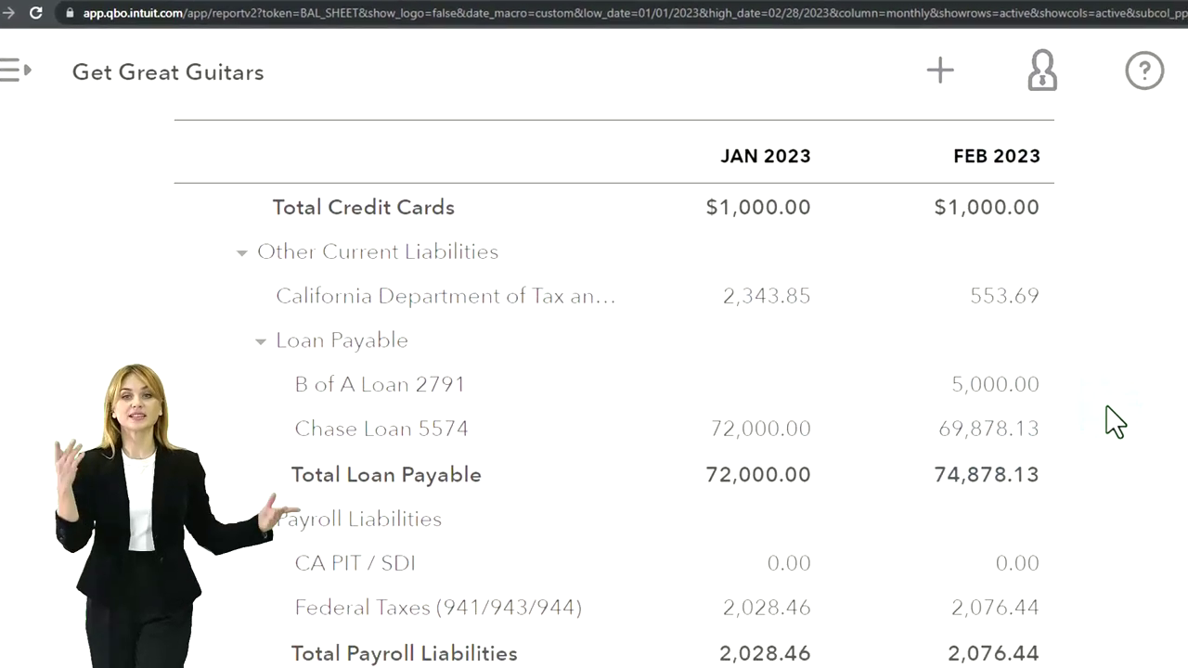
click(845, 186)
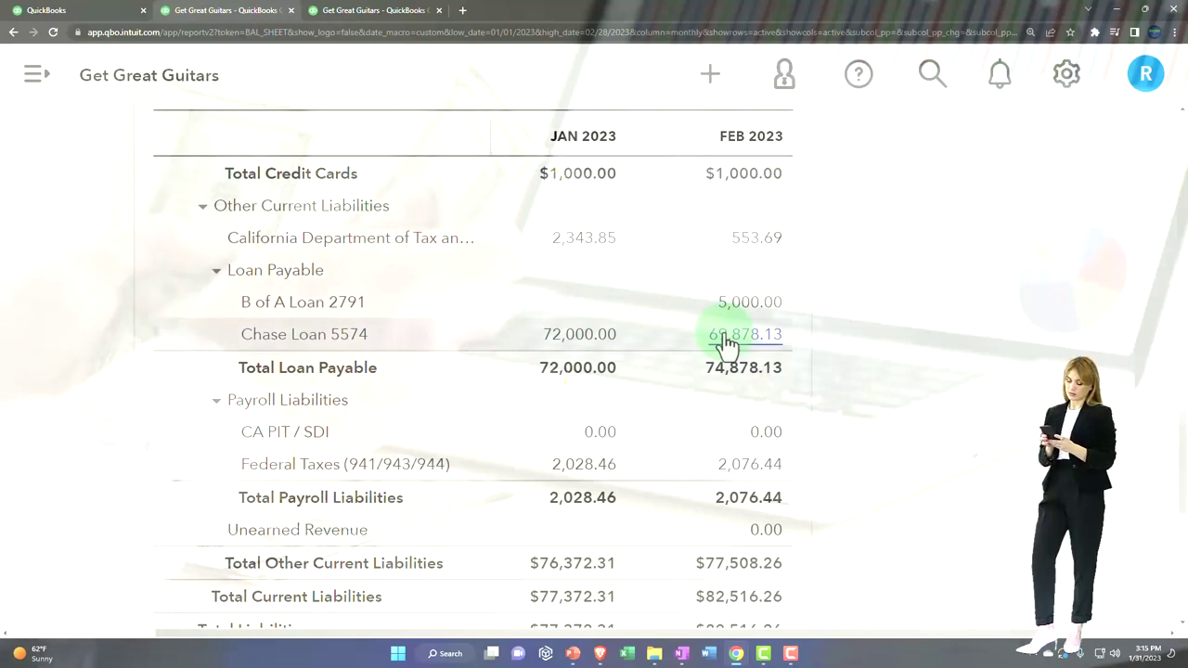
scroll(726, 343, down, 1)
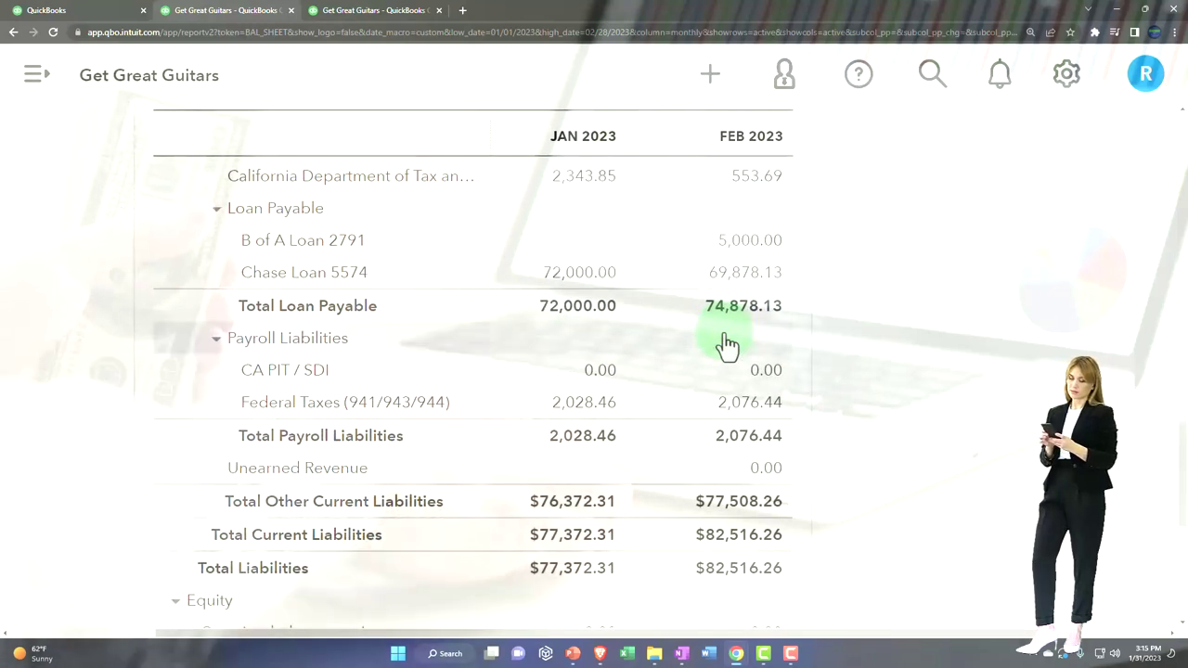
scroll(727, 343, down, 1)
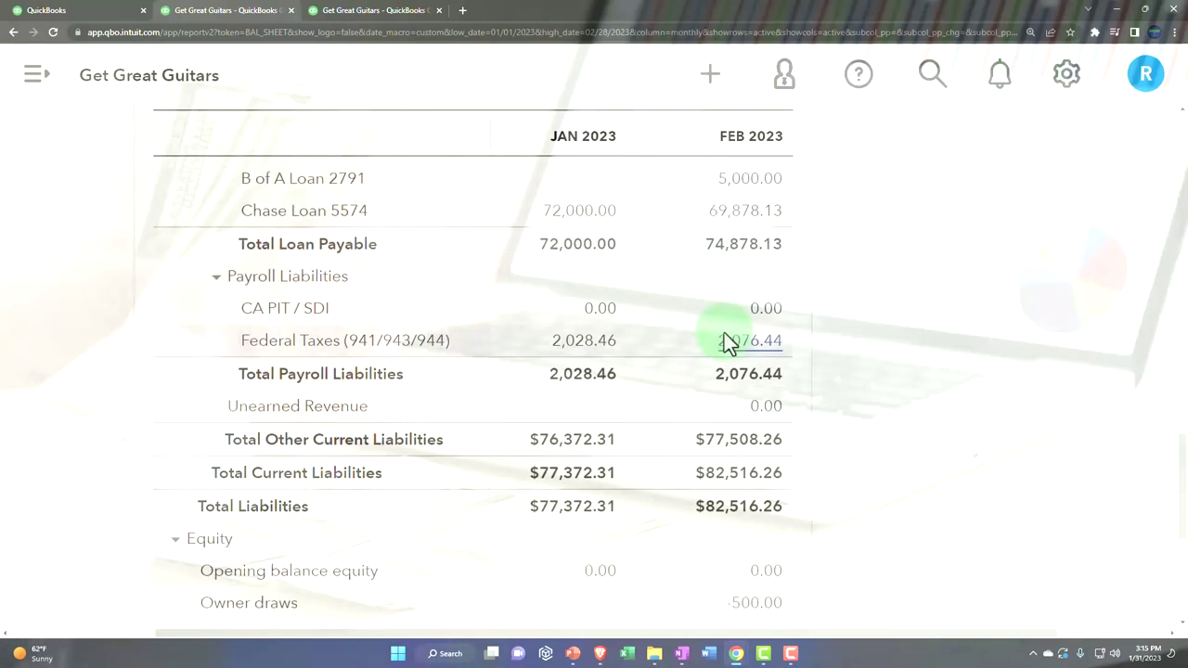